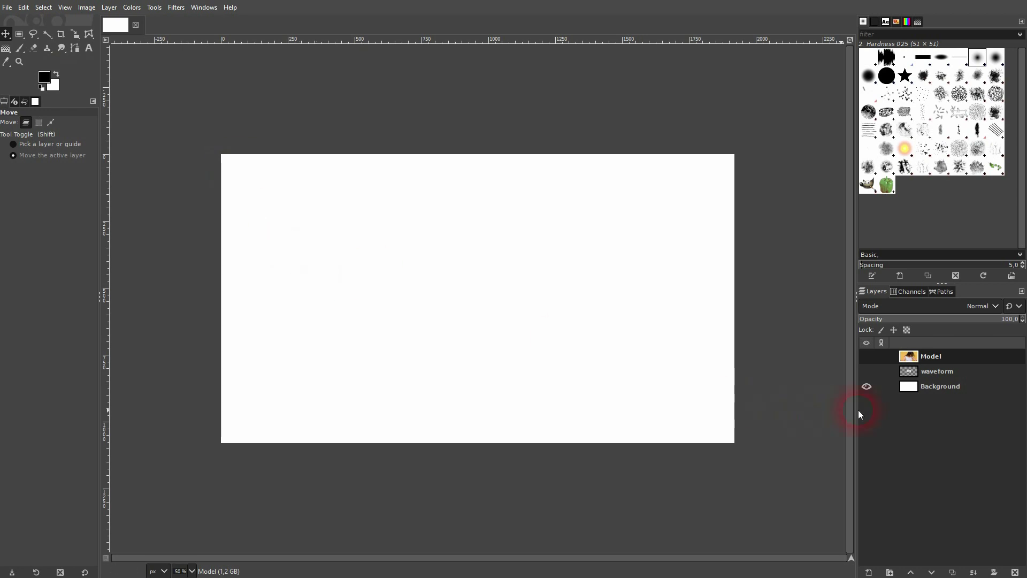
# Make the waveform layer visible and active so the black waveform shows on the white canvas
pyautogui.click(867, 372)
pyautogui.click(924, 371)
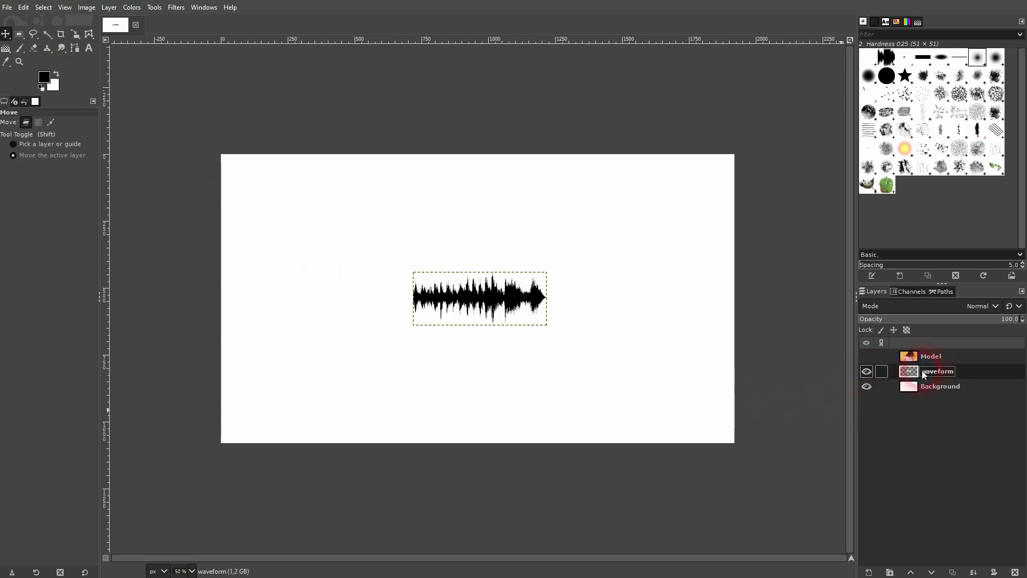
# Scale the waveform layer up around its centre to about 2838×1135 px, then shift it left and up
pyautogui.click(75, 34)
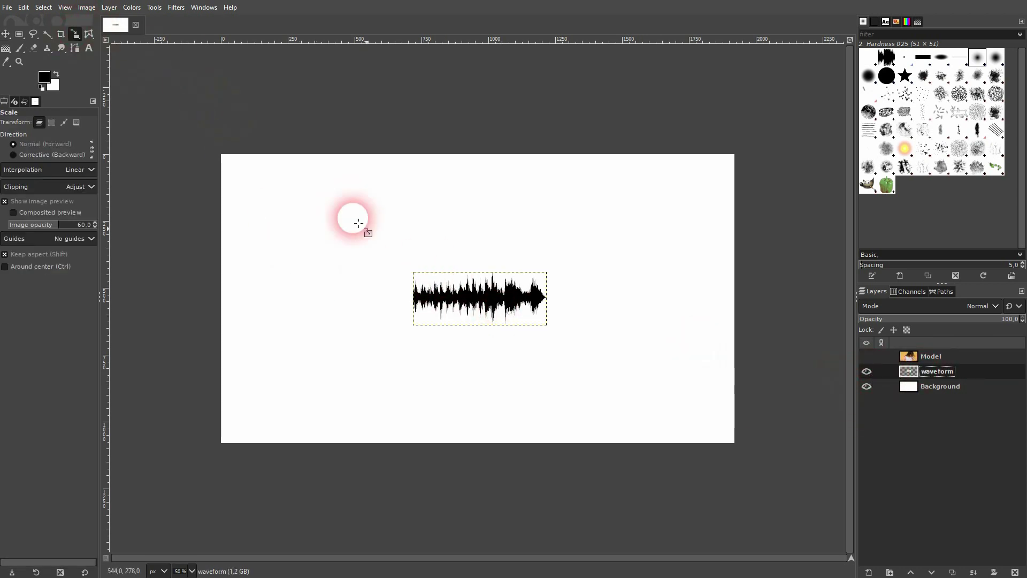
pyautogui.click(474, 299)
pyautogui.moveTo(553, 305); pyautogui.dragTo(812, 311)
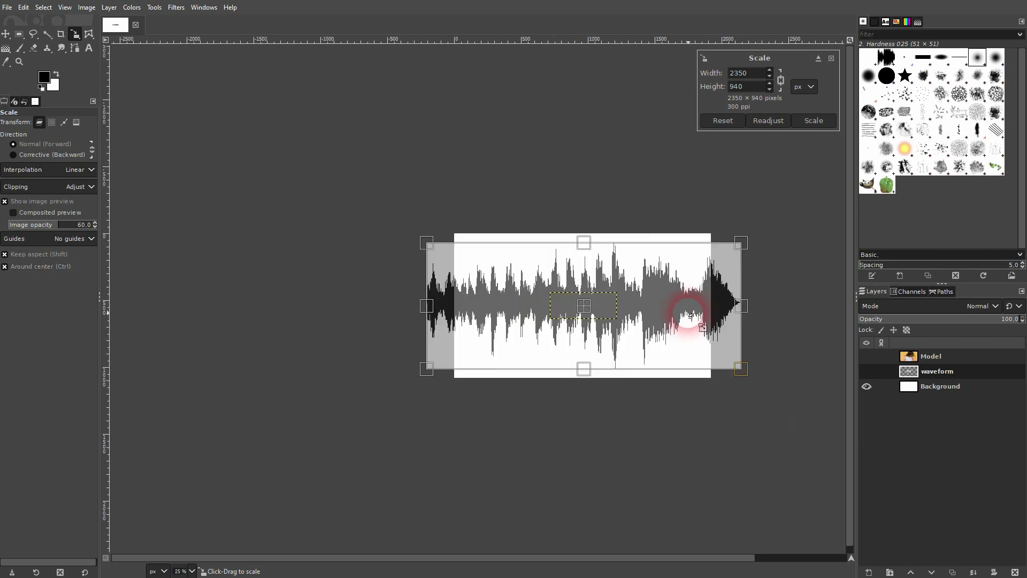
pyautogui.press('-')
pyautogui.press('-')
pyautogui.moveTo(584, 239); pyautogui.dragTo(585, 231)
pyautogui.click(814, 120)
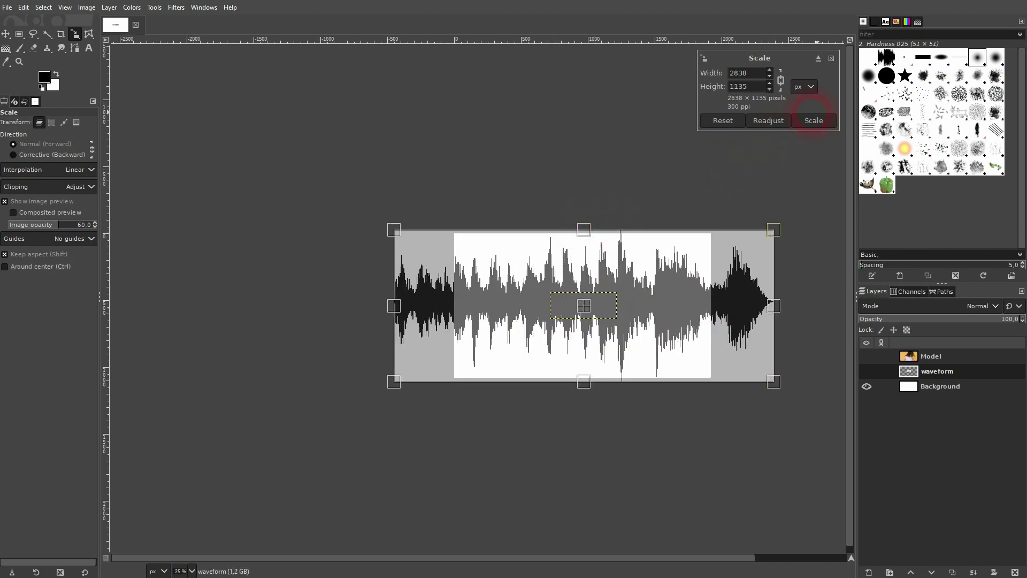
pyautogui.click(7, 35)
pyautogui.moveTo(647, 306); pyautogui.dragTo(616, 302)
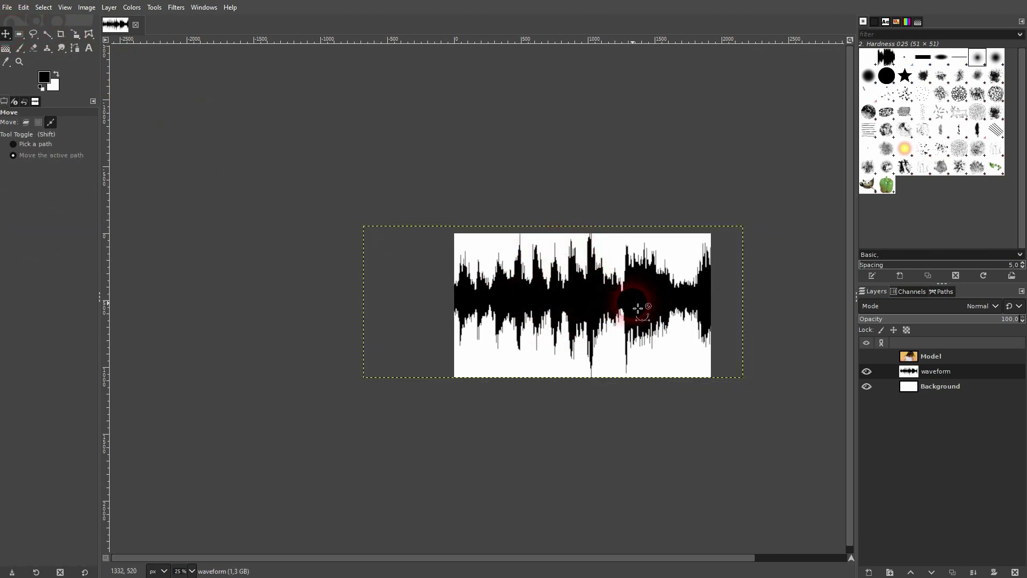
# Select a tall 558×1248 px band over the waveform's middle, then invert the selection
pyautogui.scroll(2, 639, 308)
pyautogui.click(20, 35)
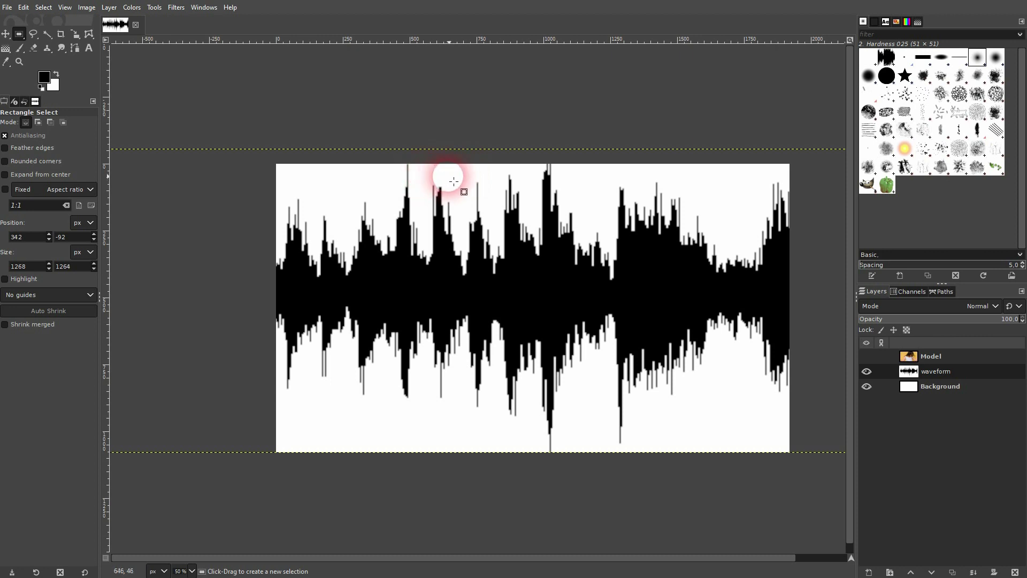
pyautogui.moveTo(461, 175); pyautogui.dragTo(613, 468)
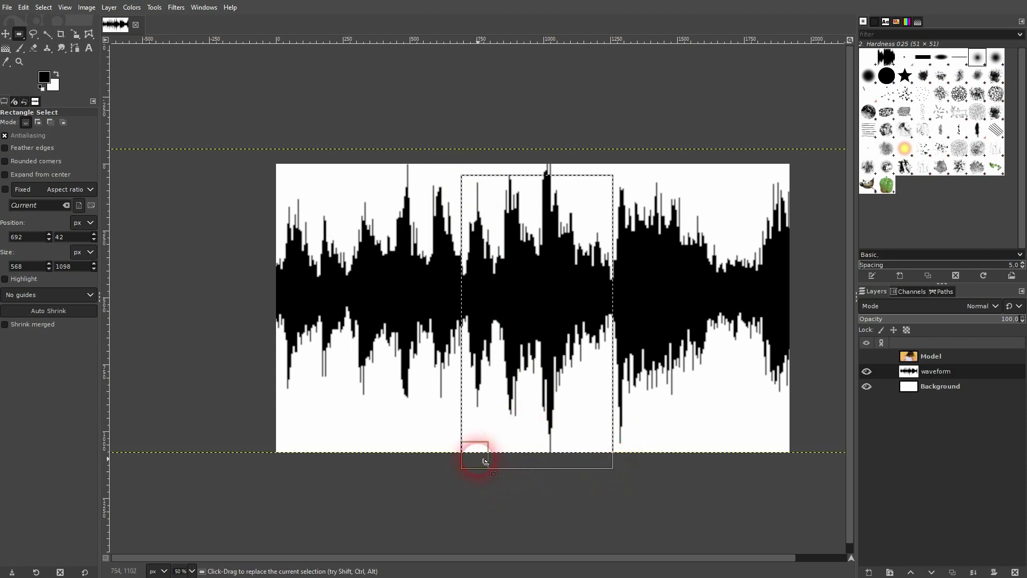
pyautogui.moveTo(485, 460); pyautogui.dragTo(487, 461)
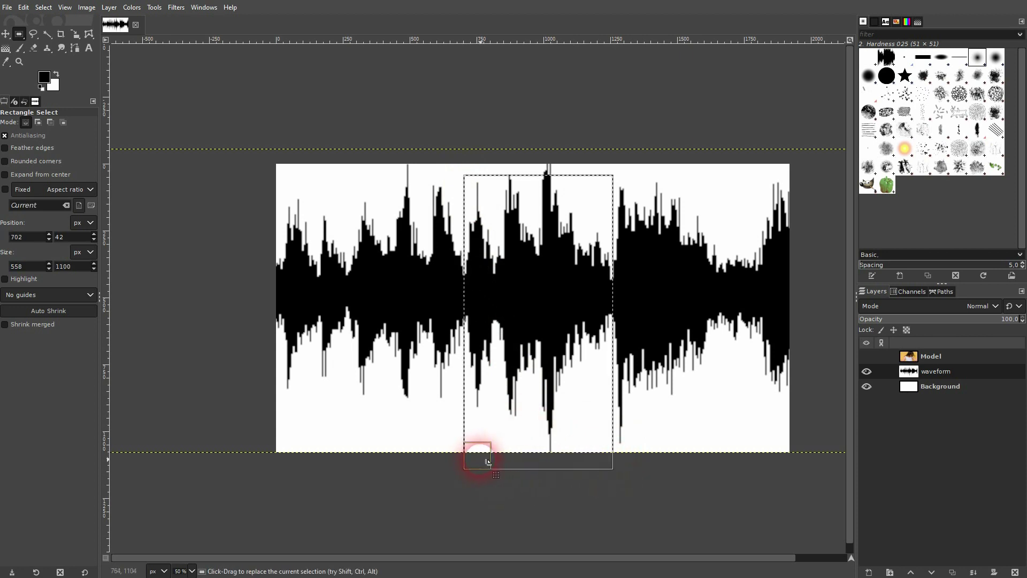
pyautogui.moveTo(557, 158)
pyautogui.mouseDown()
pyautogui.moveTo(551, 184)
pyautogui.moveTo(551, 149)
pyautogui.mouseUp()
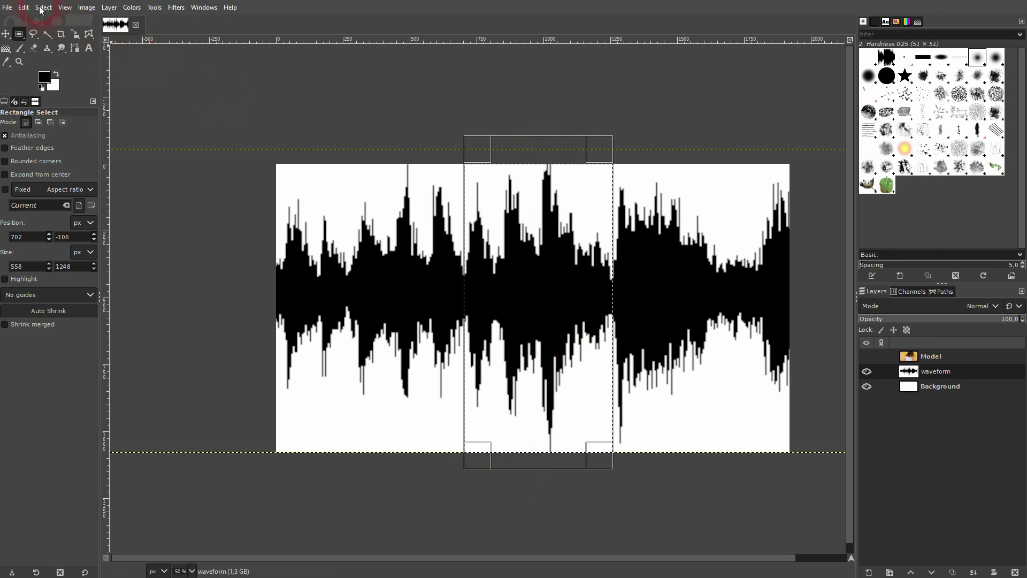
pyautogui.click(44, 7)
pyautogui.click(59, 51)
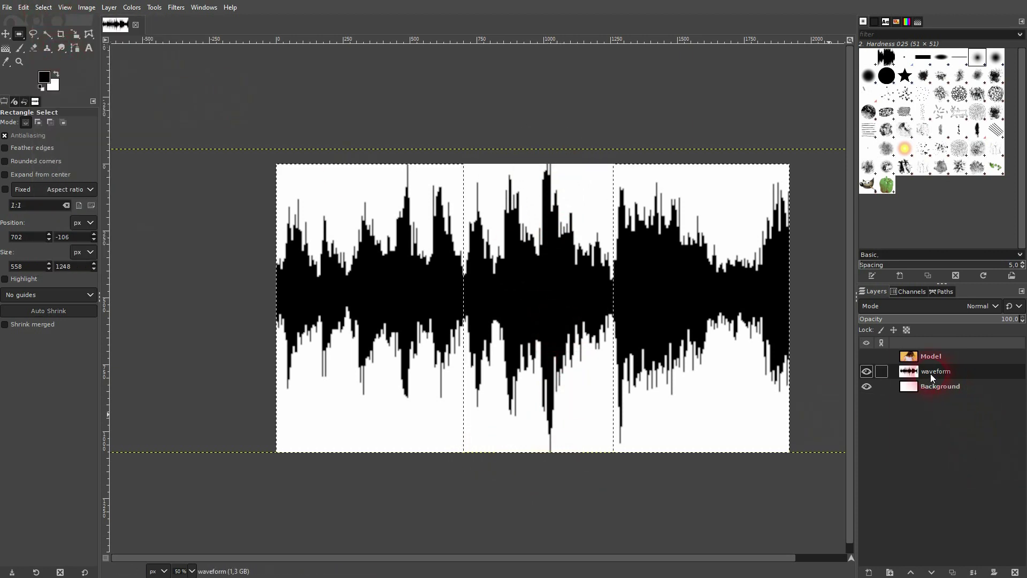
# Hide the original waveform layer and delete the copy's waveform outside the central band
pyautogui.click(865, 387)
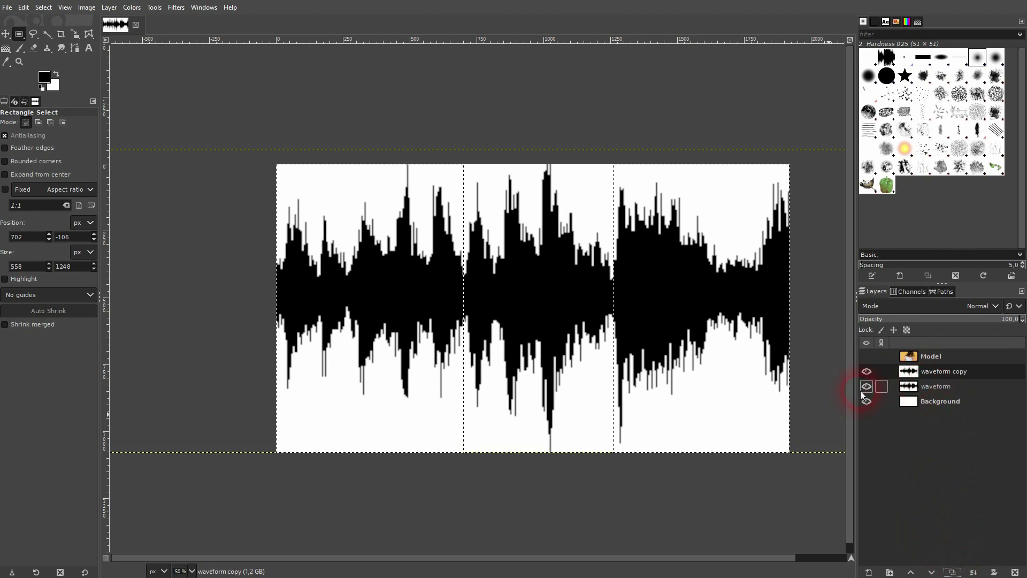
pyautogui.click(943, 375)
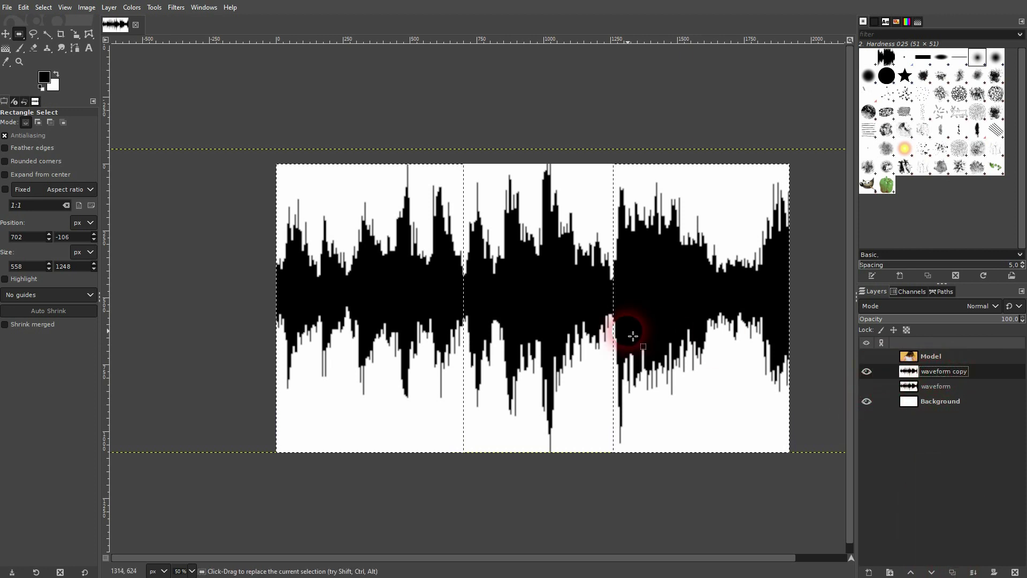
pyautogui.press('Delete')
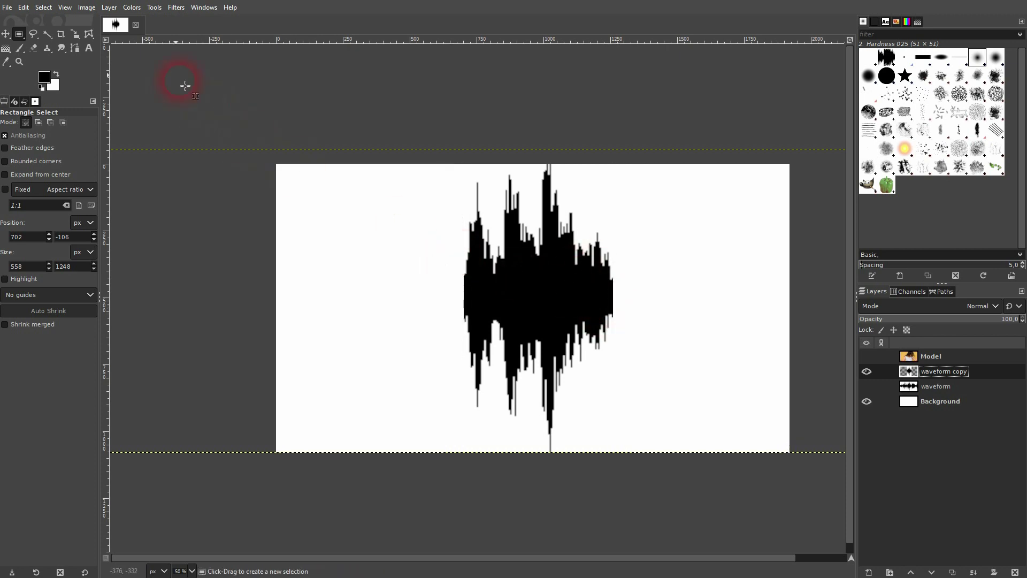
# Scale the waveform copy slice to 3802×1521 px around its centre and nudge it slightly left
pyautogui.click(70, 38)
pyautogui.click(532, 292)
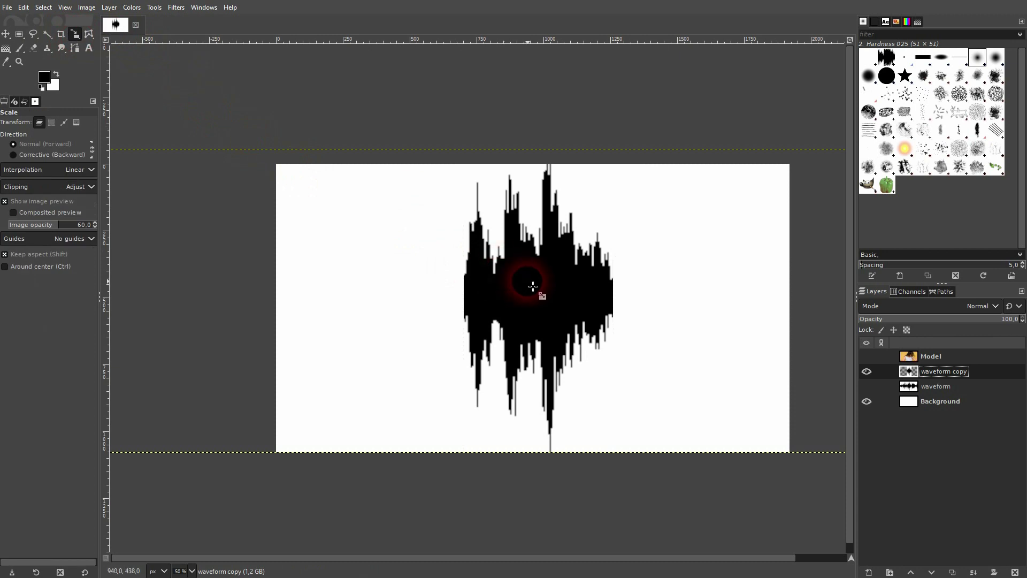
pyautogui.scroll(-1, 532, 294)
pyautogui.moveTo(497, 210); pyautogui.dragTo(509, 193)
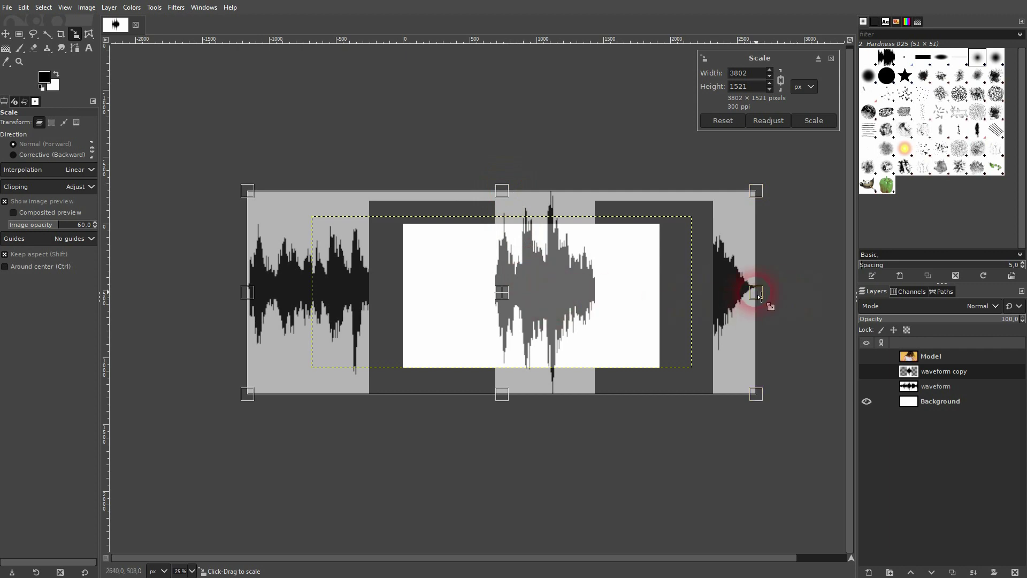
pyautogui.click(808, 121)
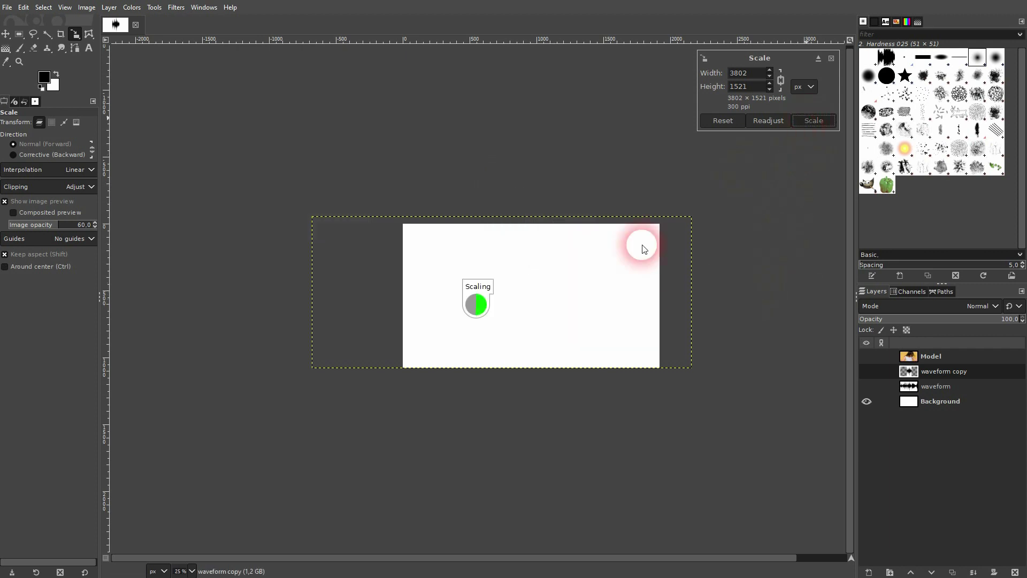
pyautogui.scroll(1, 599, 284)
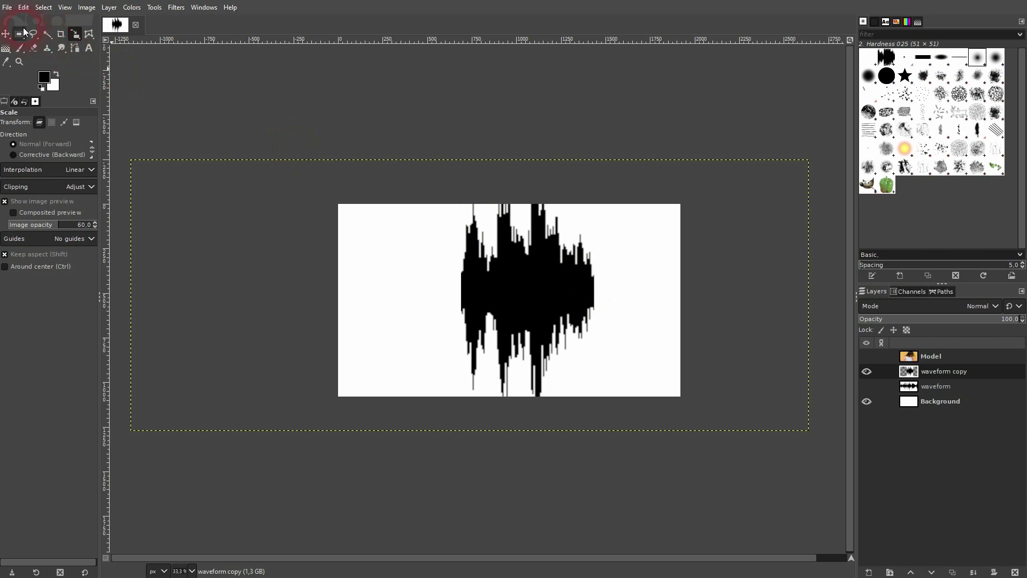
pyautogui.click(6, 35)
pyautogui.moveTo(550, 298)
pyautogui.mouseDown()
pyautogui.moveTo(532, 294)
pyautogui.moveTo(546, 298)
pyautogui.mouseUp()
pyautogui.scroll(2, 554, 305)
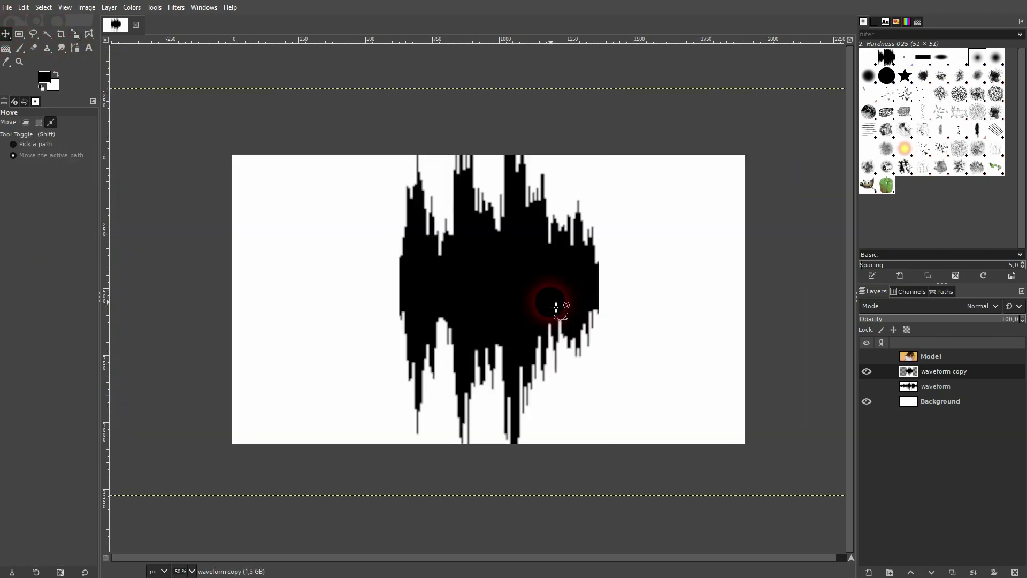
# Show the Model photo layer and make it the active layer
pyautogui.click(914, 329)
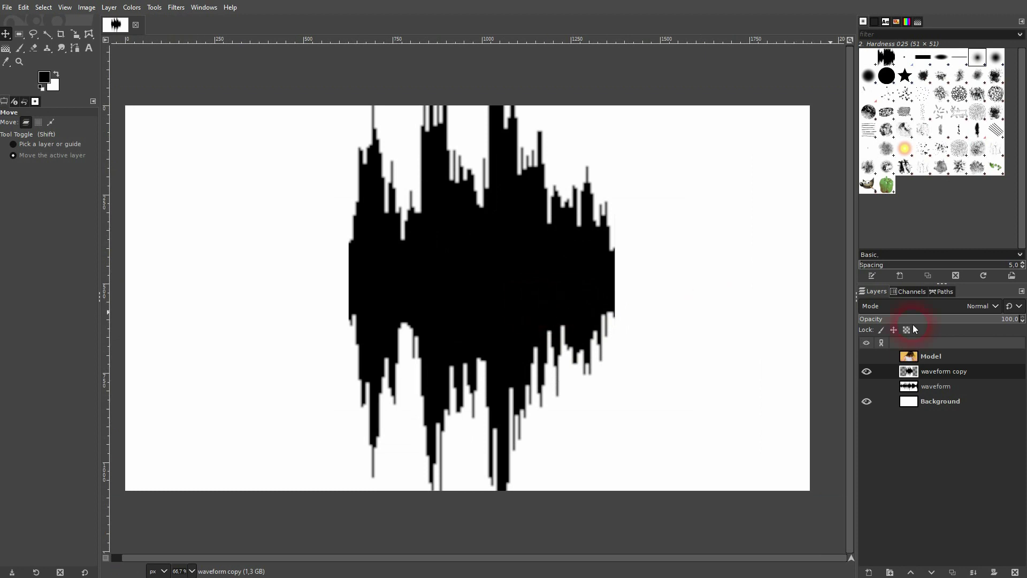
pyautogui.click(867, 357)
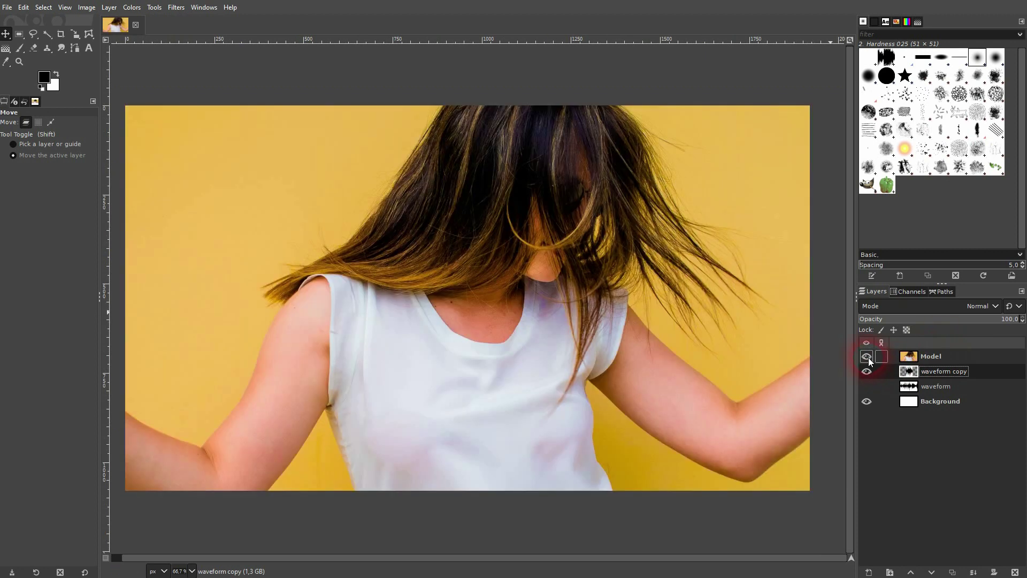
pyautogui.click(936, 357)
# Scale the Model photo down to 1866×1244 px around its centre
pyautogui.click(80, 34)
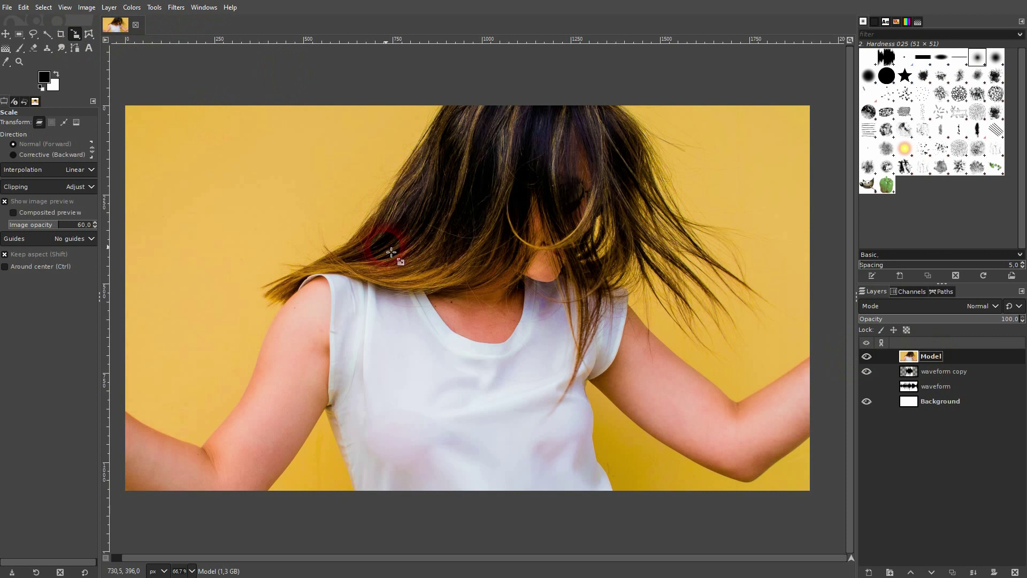
pyautogui.click(390, 248)
pyautogui.press('-')
pyautogui.press('-')
pyautogui.press('-')
pyautogui.moveTo(192, 259); pyautogui.dragTo(298, 286)
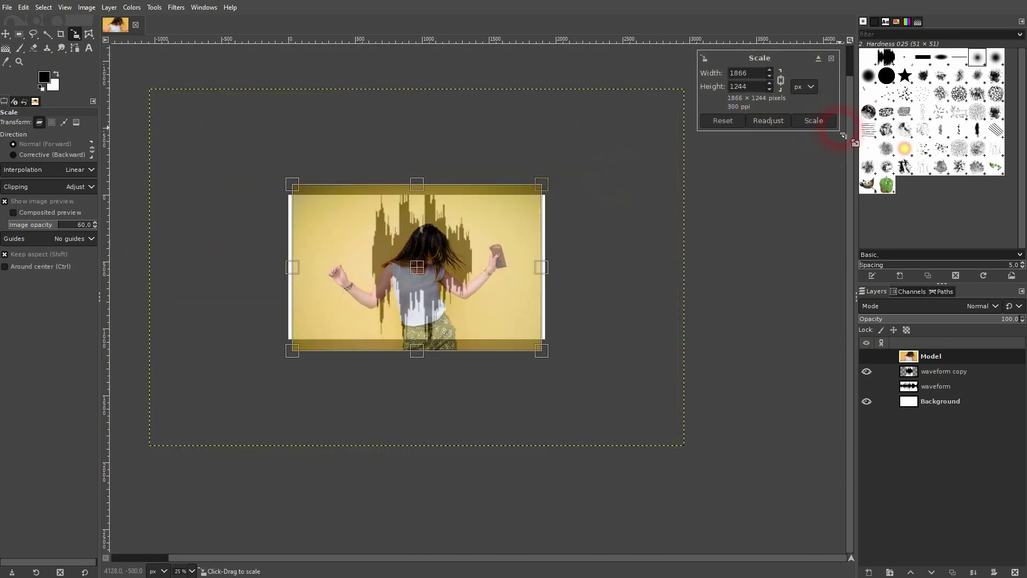
pyautogui.click(814, 120)
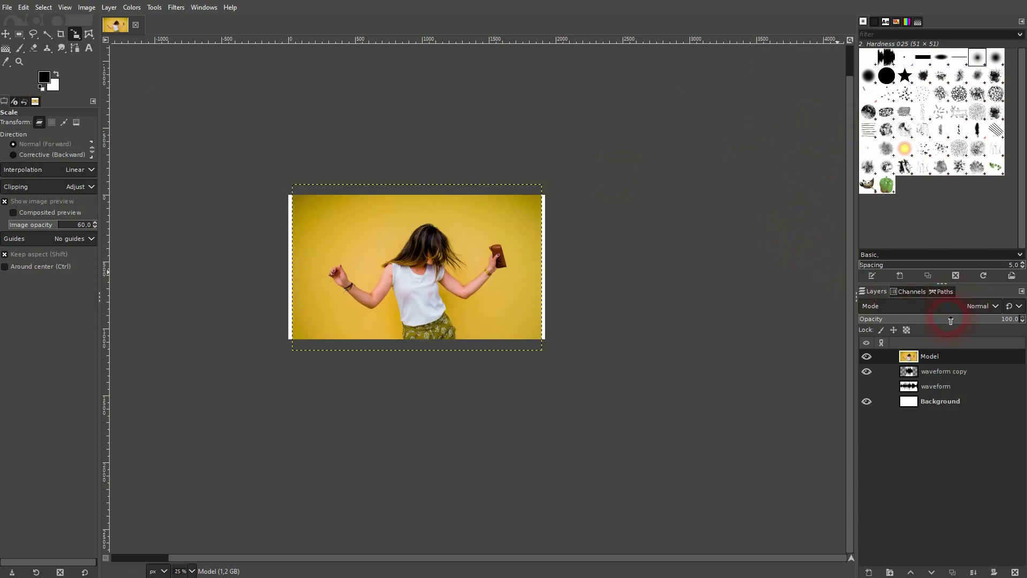
# Lower the Model photo's opacity and nudge it slightly up and left over the waveform
pyautogui.moveTo(951, 321); pyautogui.dragTo(947, 321)
pyautogui.click(9, 34)
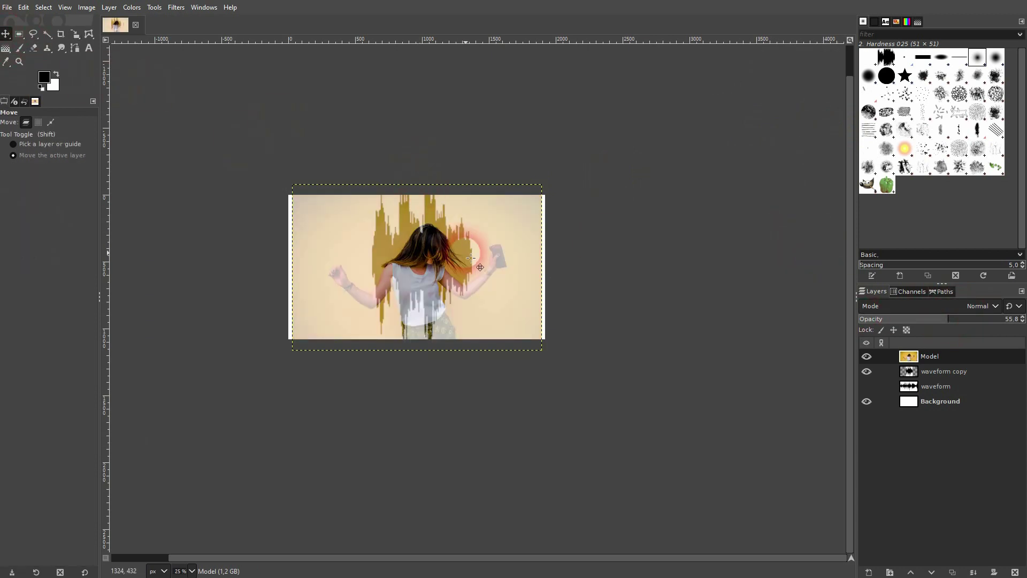
pyautogui.moveTo(433, 279); pyautogui.dragTo(437, 280)
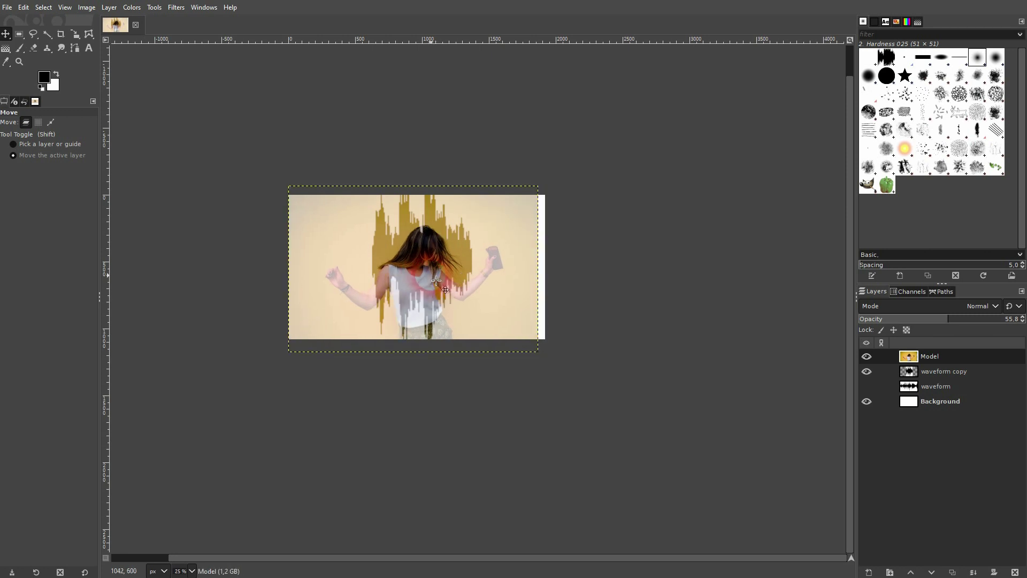
pyautogui.scroll(2, 437, 280)
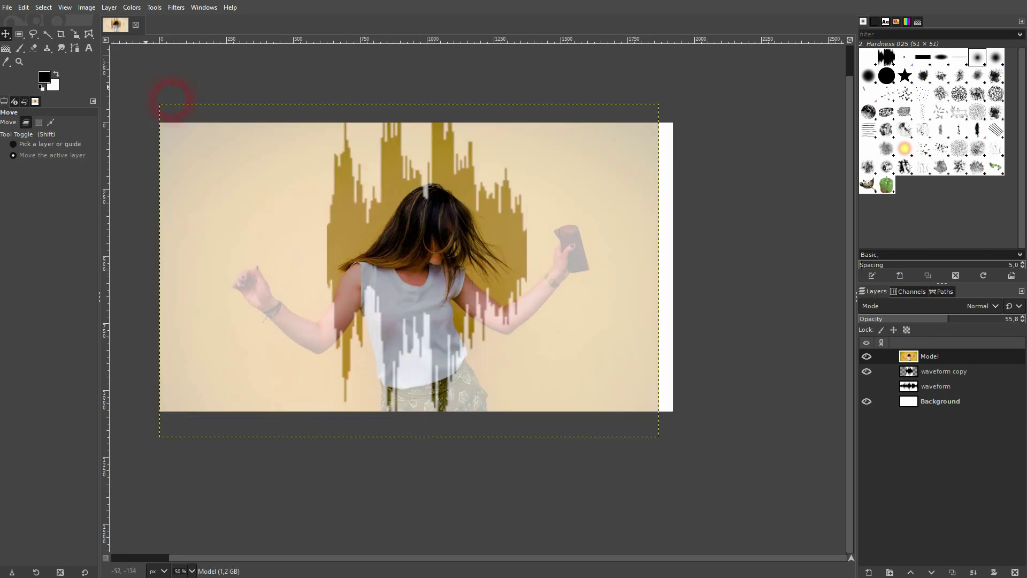
# Shrink the Model photo from its top and bottom edges to 1622×1081 px
pyautogui.click(76, 34)
pyautogui.click(481, 219)
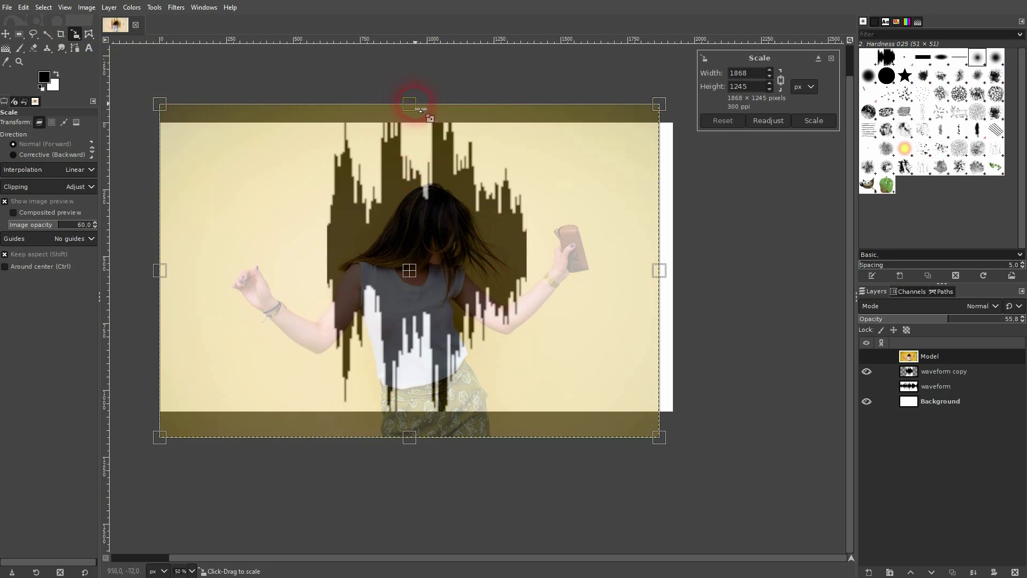
pyautogui.moveTo(419, 113); pyautogui.dragTo(418, 128)
pyautogui.click(411, 444)
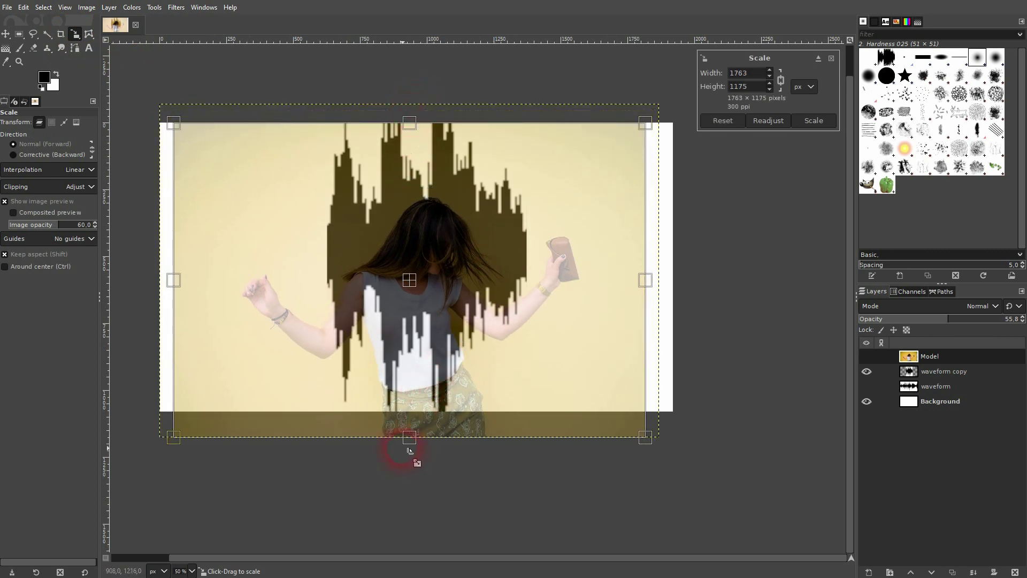
pyautogui.moveTo(413, 445); pyautogui.dragTo(415, 418)
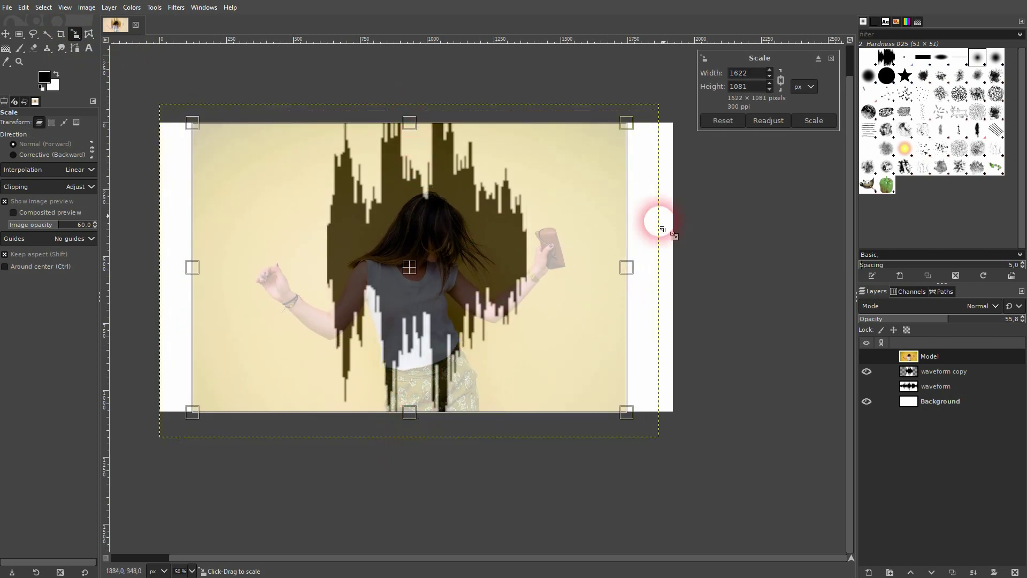
pyautogui.click(807, 123)
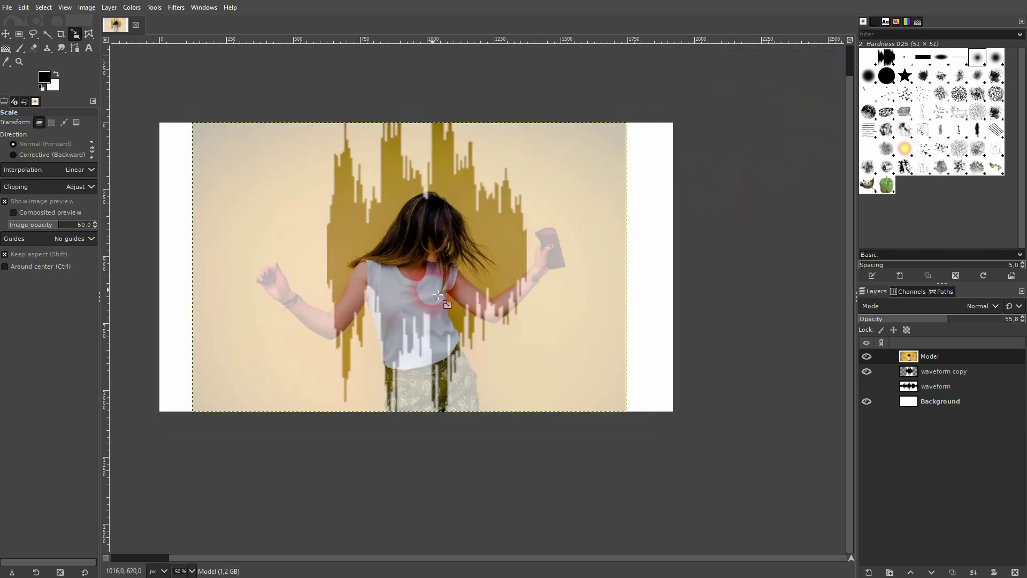
# Shift the Model photo 44 px right, reapply the scale, and restore 100% opacity
pyautogui.click(6, 35)
pyautogui.moveTo(437, 272)
pyautogui.mouseDown()
pyautogui.moveTo(447, 273)
pyautogui.moveTo(434, 238)
pyautogui.moveTo(442, 270)
pyautogui.mouseUp()
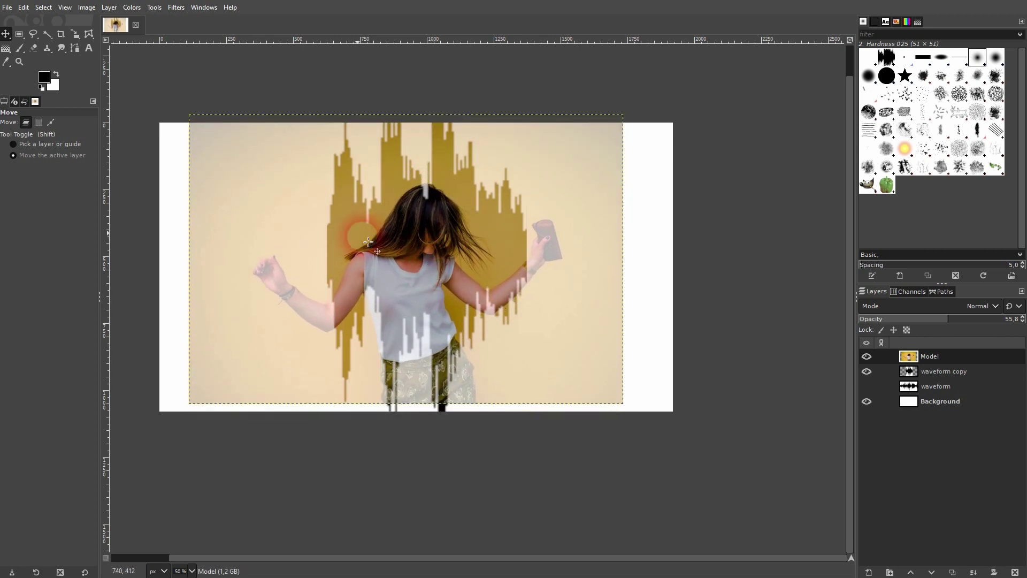
pyautogui.click(88, 34)
pyautogui.click(77, 35)
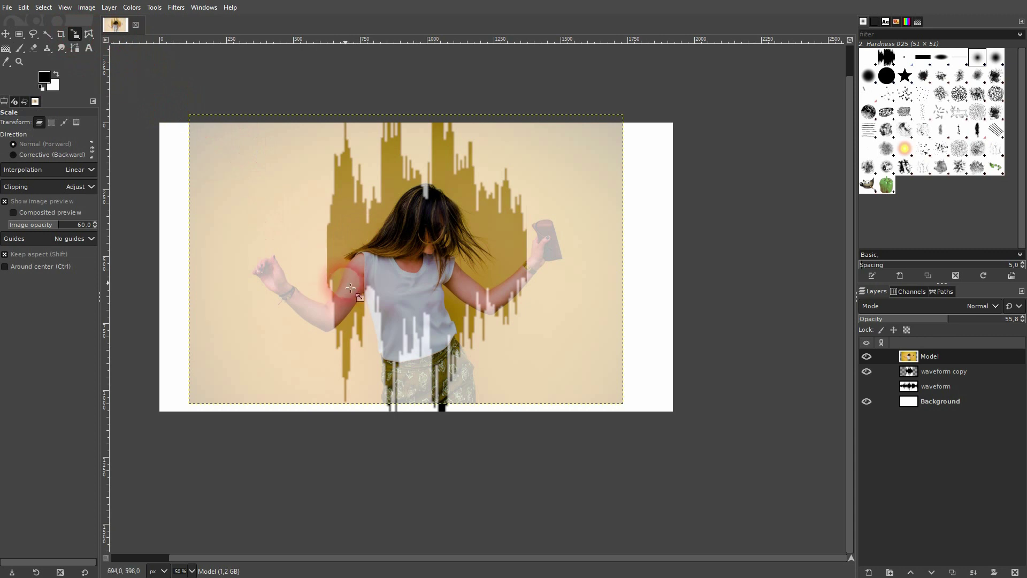
pyautogui.click(364, 300)
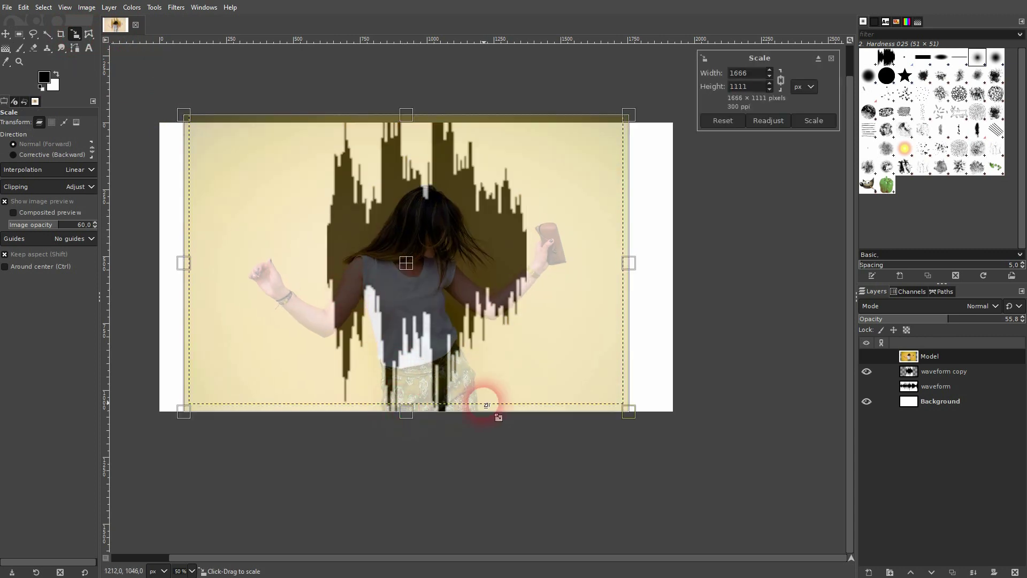
pyautogui.click(814, 120)
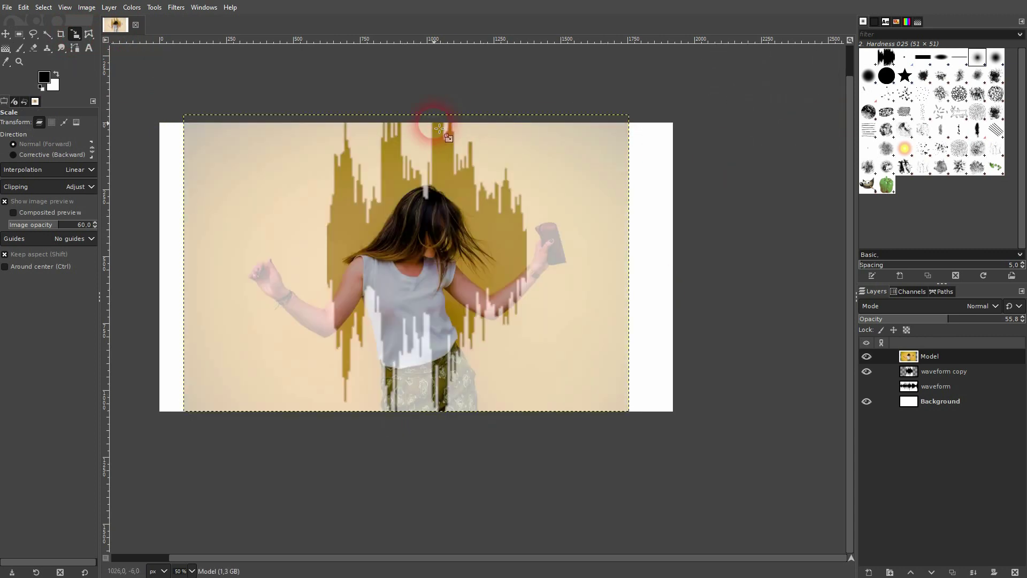
pyautogui.click(9, 36)
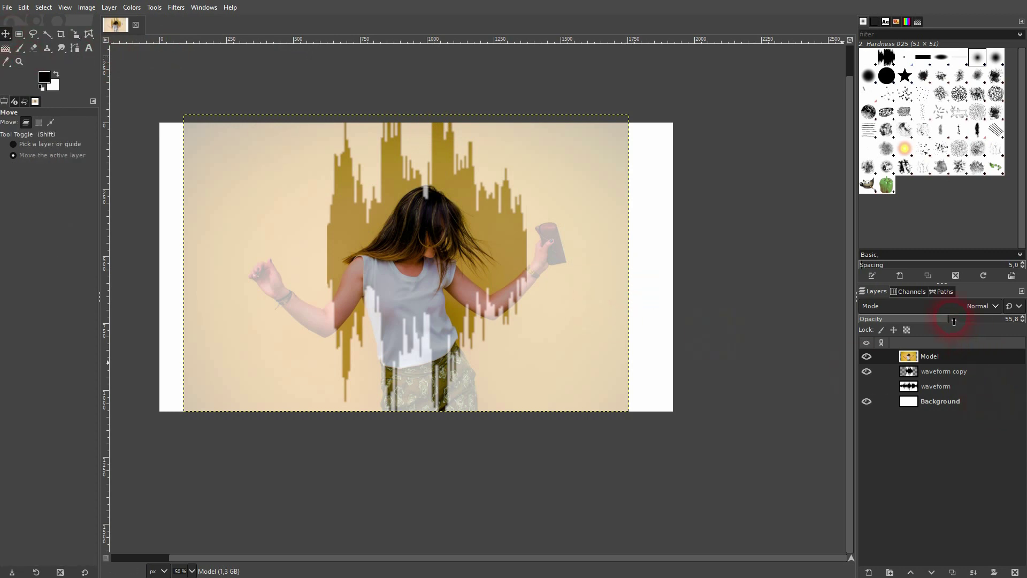
pyautogui.moveTo(953, 321); pyautogui.dragTo(1024, 322)
# Lower the Model layer below the waveform copy and set the waveform copy's mode to Screen
pyautogui.click(931, 572)
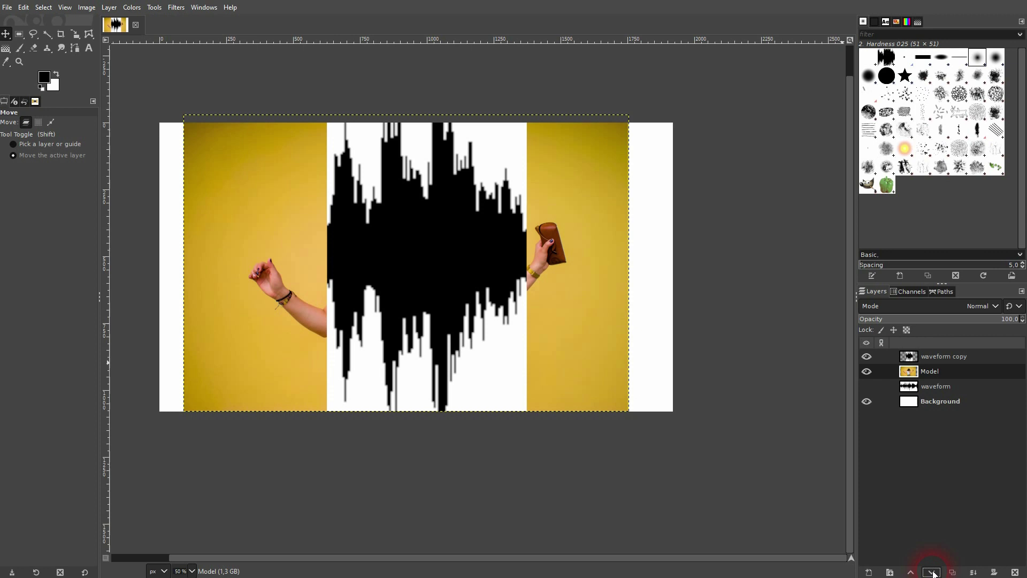
pyautogui.click(934, 357)
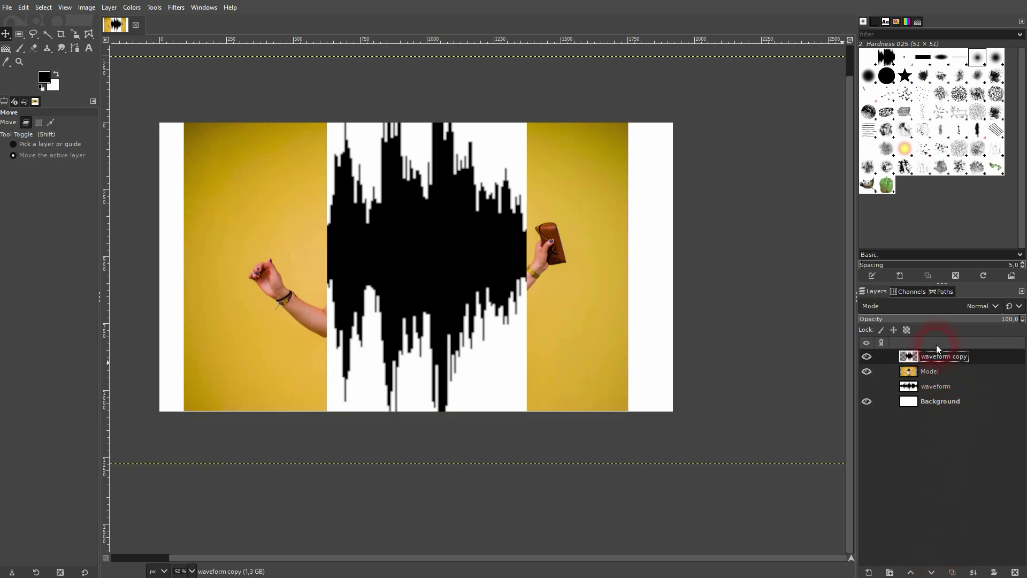
pyautogui.click(968, 307)
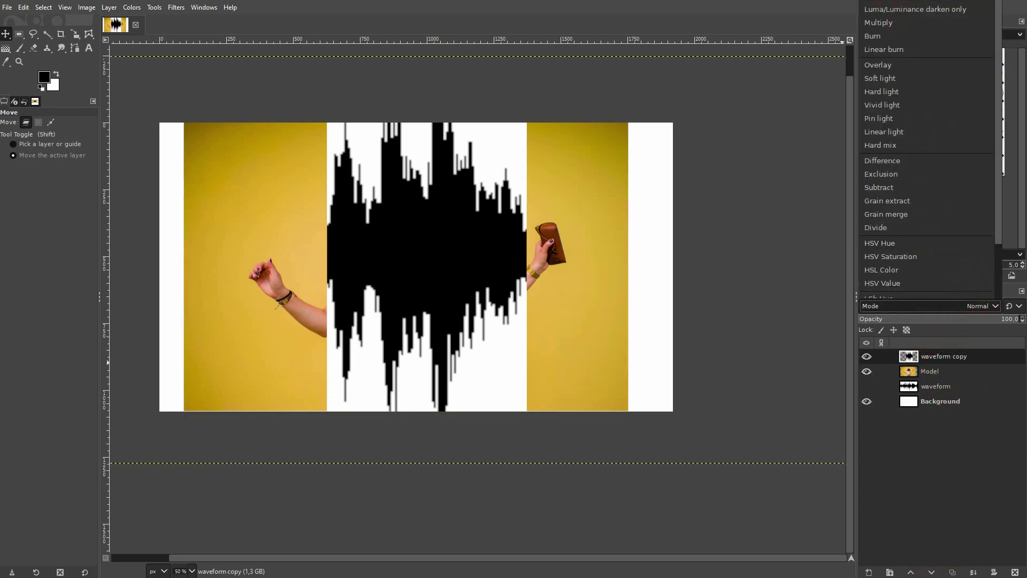
pyautogui.click(910, 7)
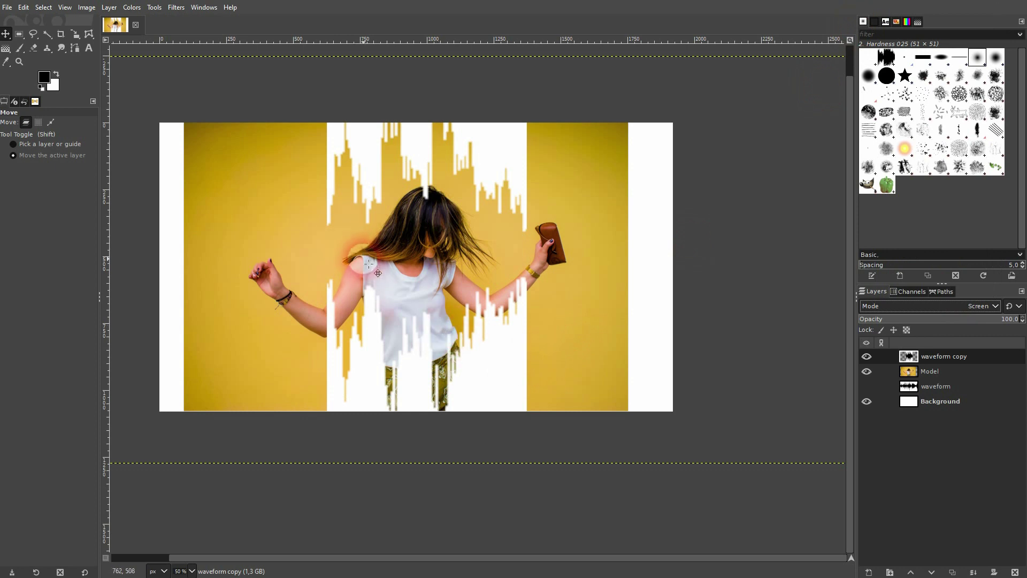
pyautogui.scroll(1, 369, 266)
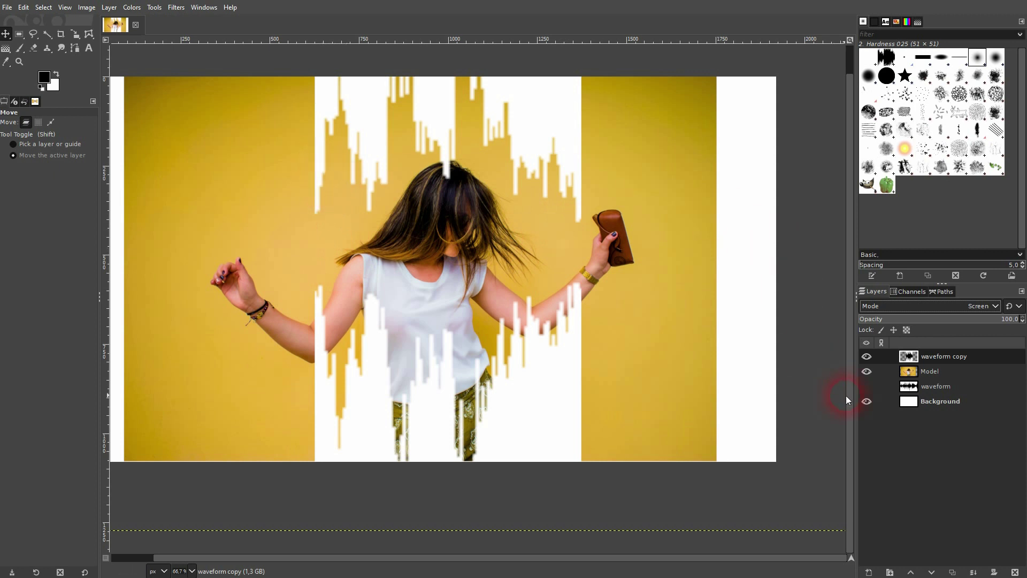
pyautogui.moveTo(846, 396); pyautogui.dragTo(830, 351)
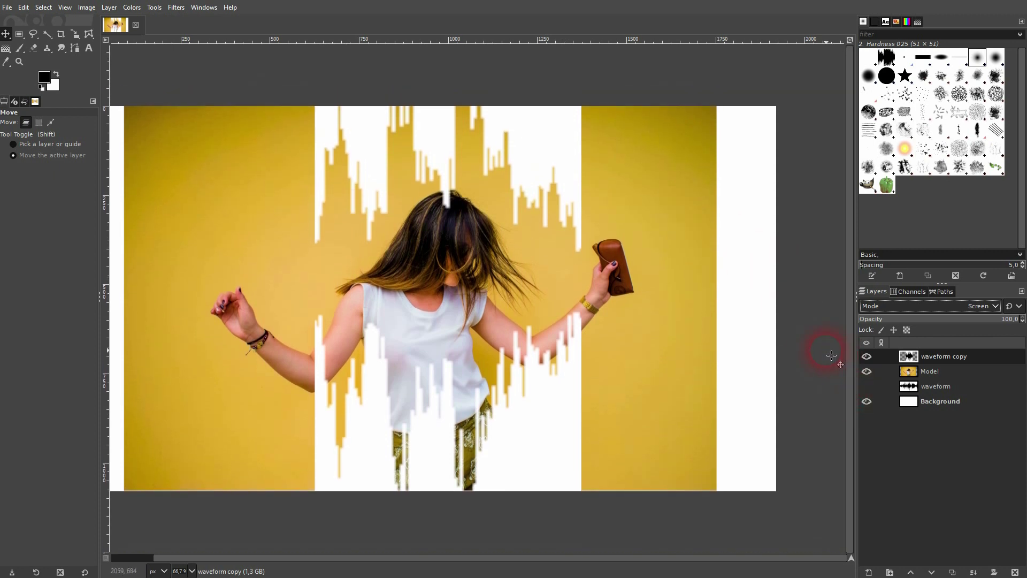
# Draw a rectangular selection around the central waveform strip, extending past the image's top and bottom
pyautogui.click(152, 61)
pyautogui.click(19, 35)
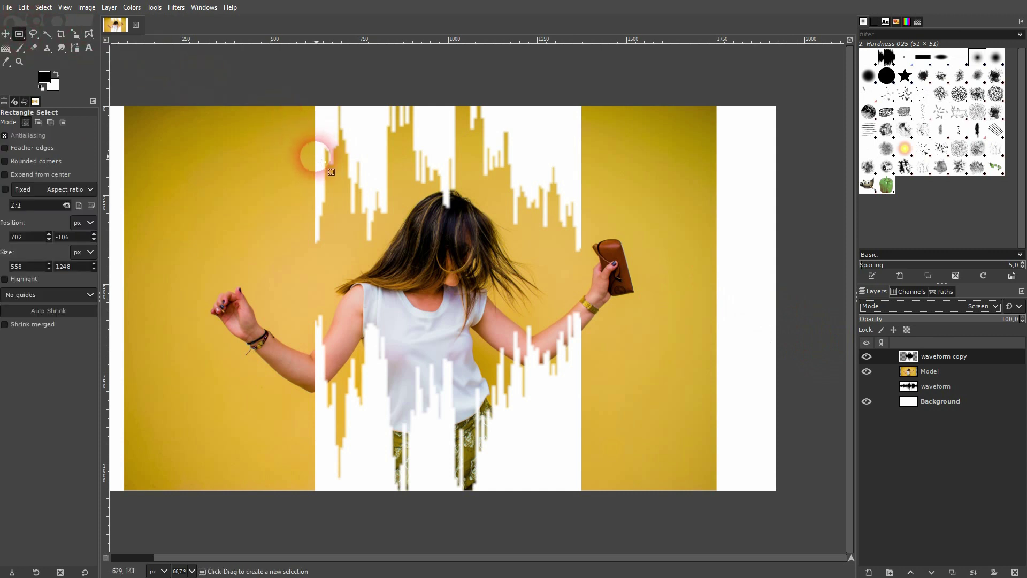
pyautogui.moveTo(321, 161); pyautogui.dragTo(583, 486)
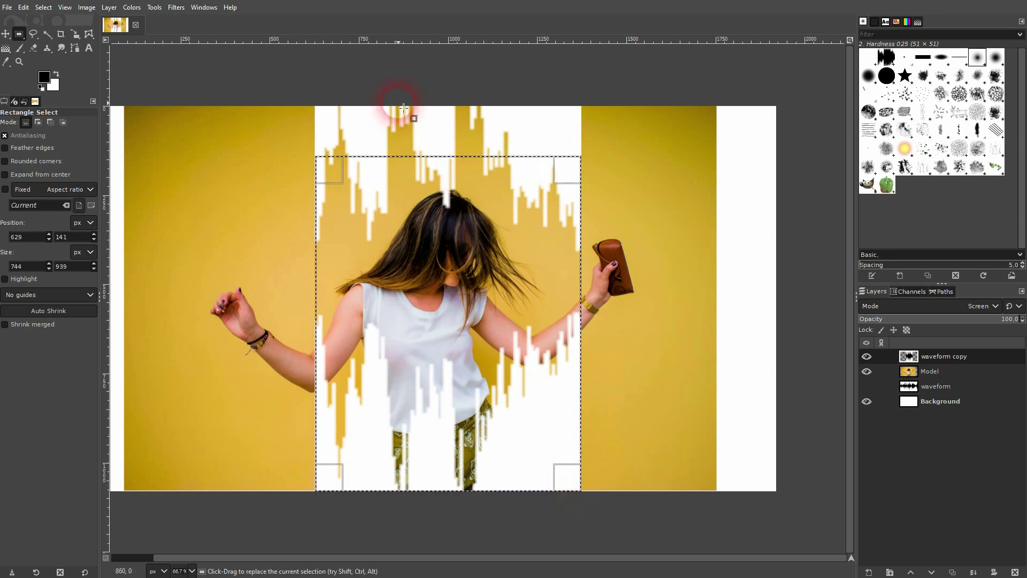
pyautogui.moveTo(429, 155); pyautogui.dragTo(428, 87)
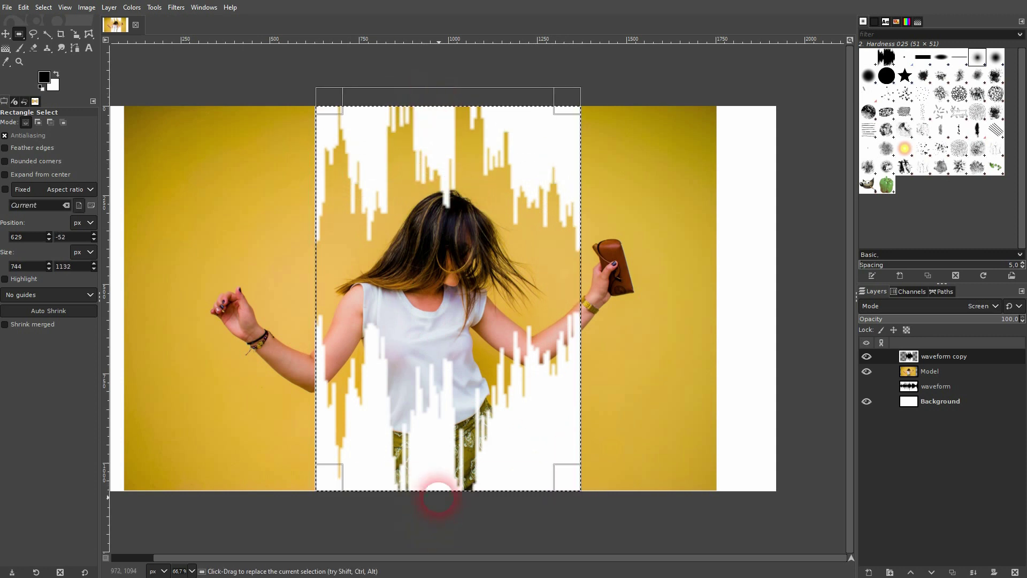
pyautogui.moveTo(436, 485); pyautogui.dragTo(436, 507)
# On the Model layer, invert the selection and delete the yellow backdrop outside the strip
pyautogui.click(931, 371)
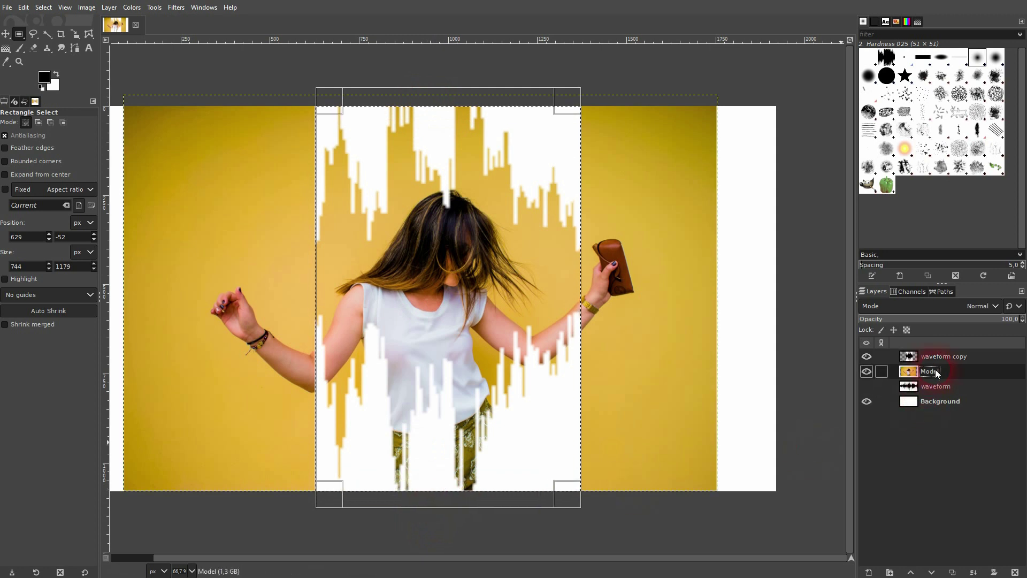
pyautogui.click(43, 7)
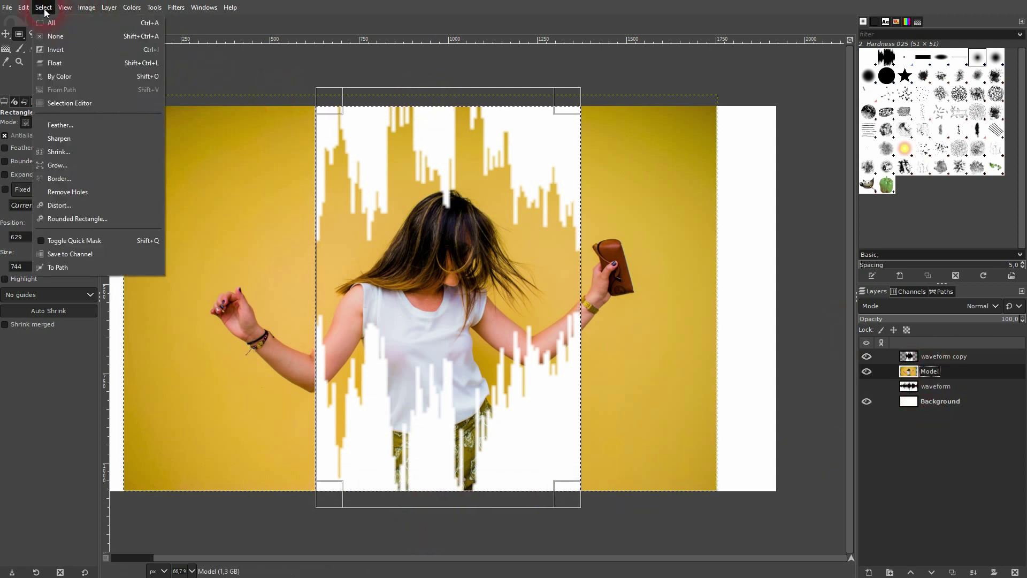
pyautogui.click(63, 50)
pyautogui.press('Delete')
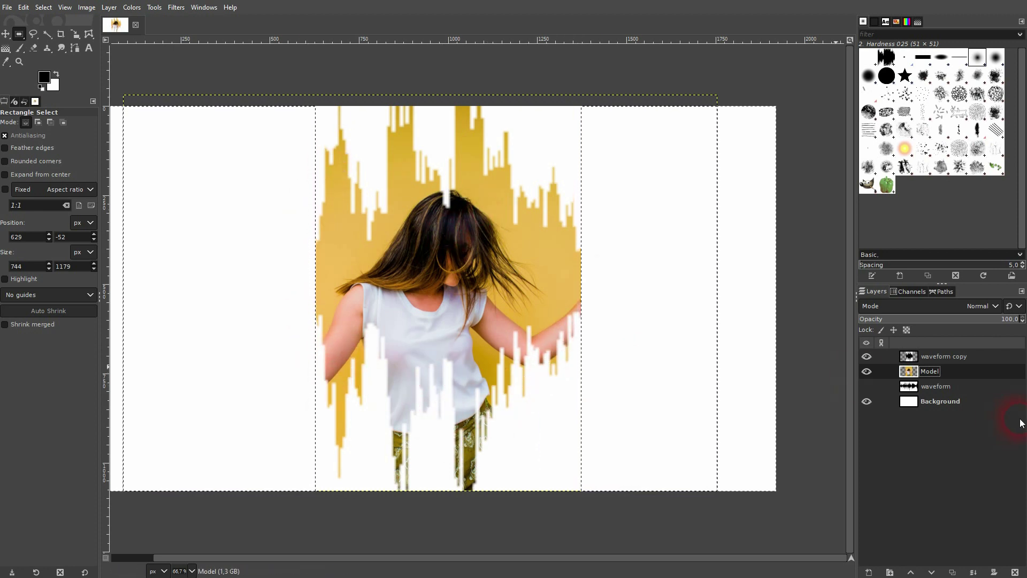
pyautogui.click(935, 402)
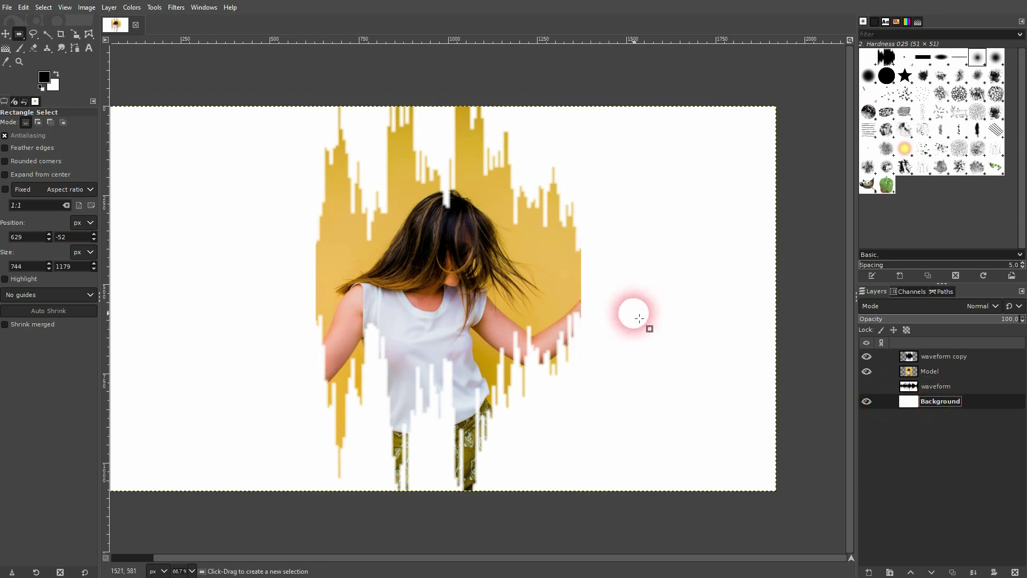
# Add a new transparent layer named 'color overlay' above the waveform copy
pyautogui.scroll(-2, 483, 296)
pyautogui.scroll(1, 483, 296)
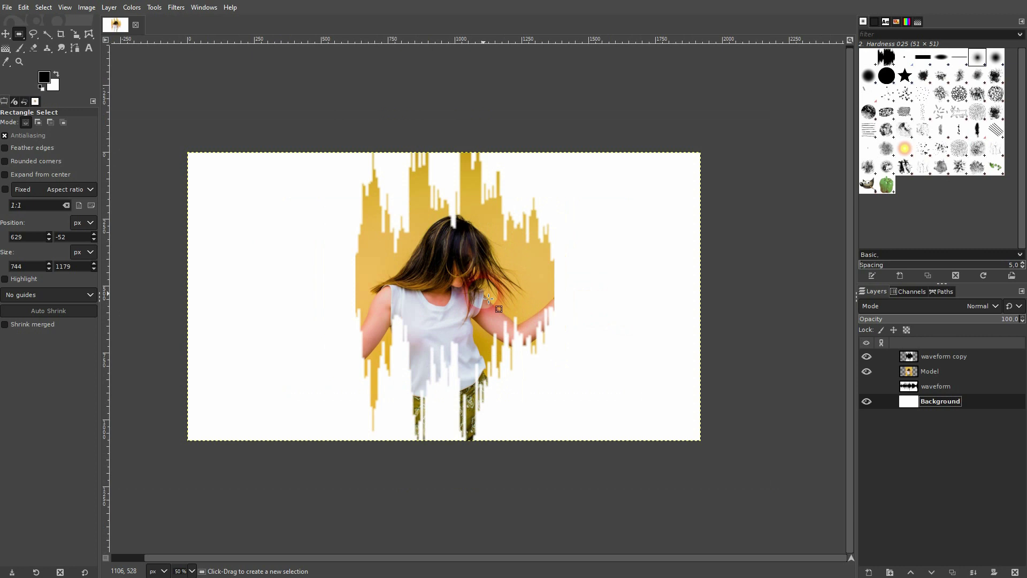
pyautogui.click(946, 357)
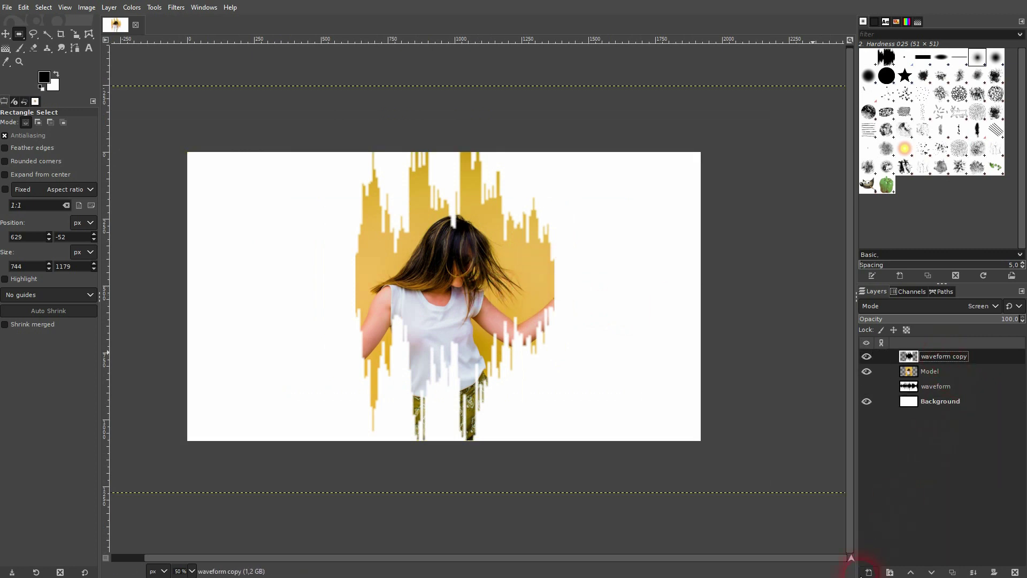
pyautogui.click(870, 572)
pyautogui.click(838, 354)
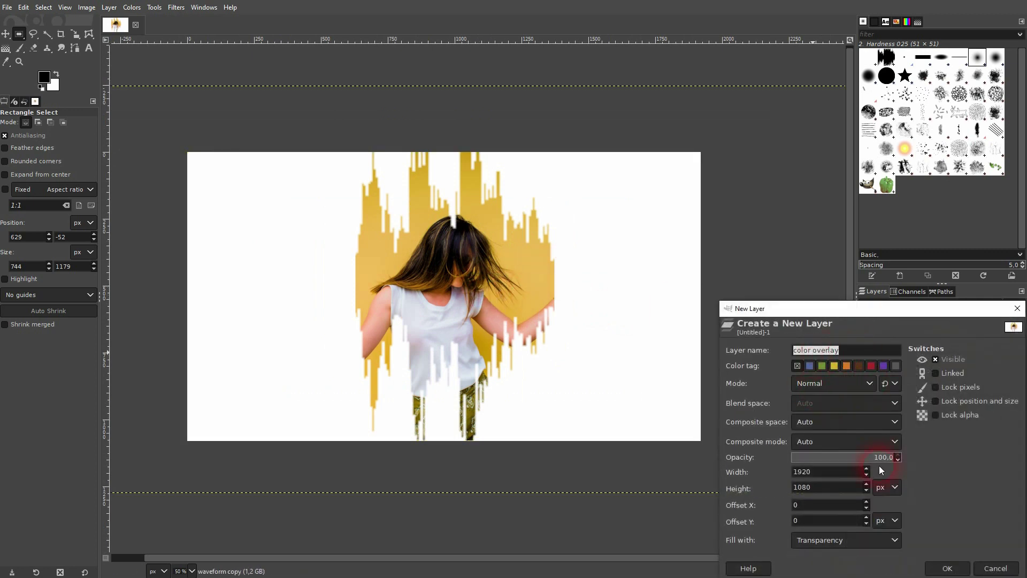
pyautogui.click(865, 543)
pyautogui.click(846, 521)
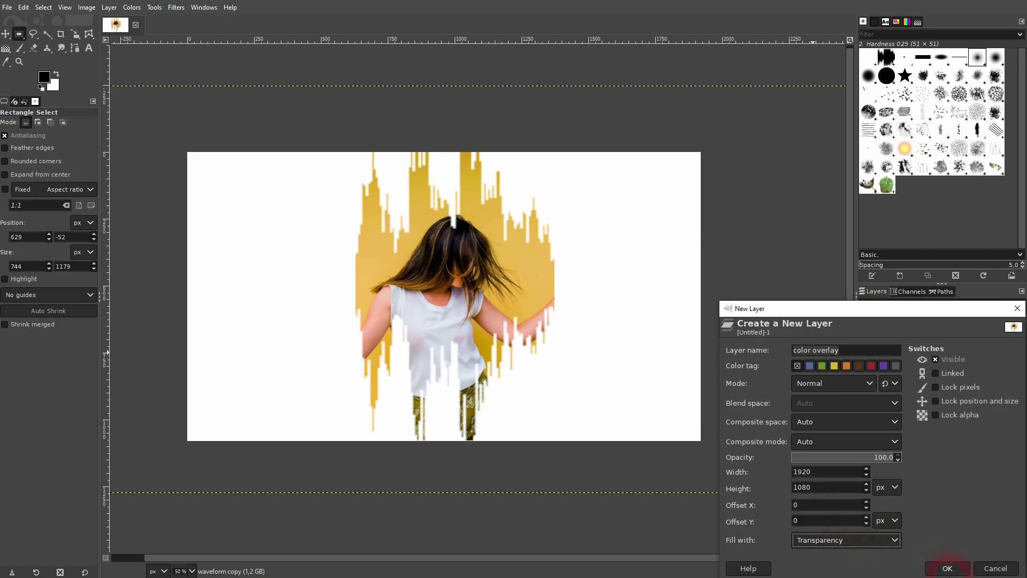
pyautogui.click(948, 570)
# Select the Gradient tool with the Full saturation spectrum gradient and Linear shape
pyautogui.click(6, 49)
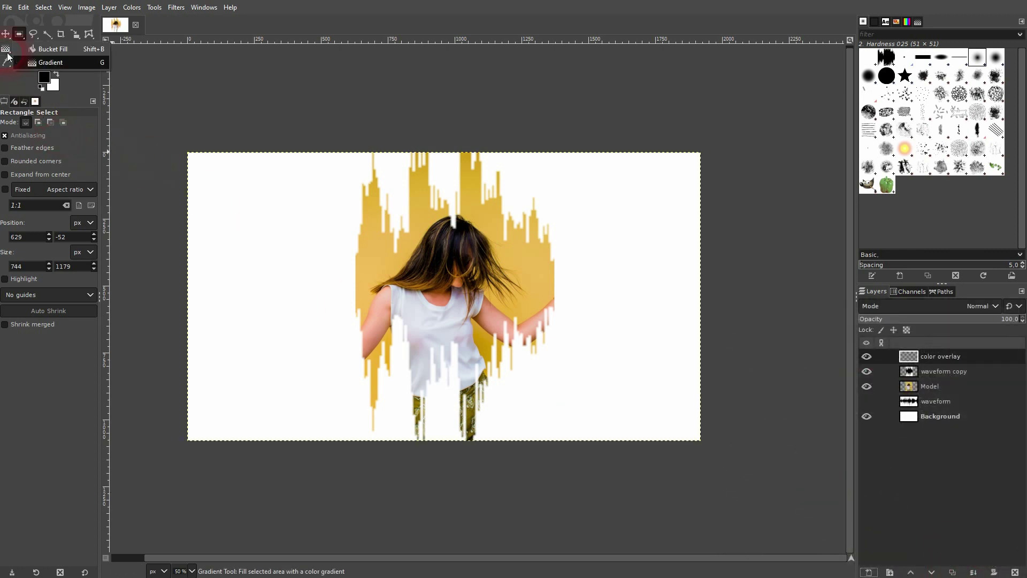
pyautogui.click(54, 63)
pyautogui.click(9, 154)
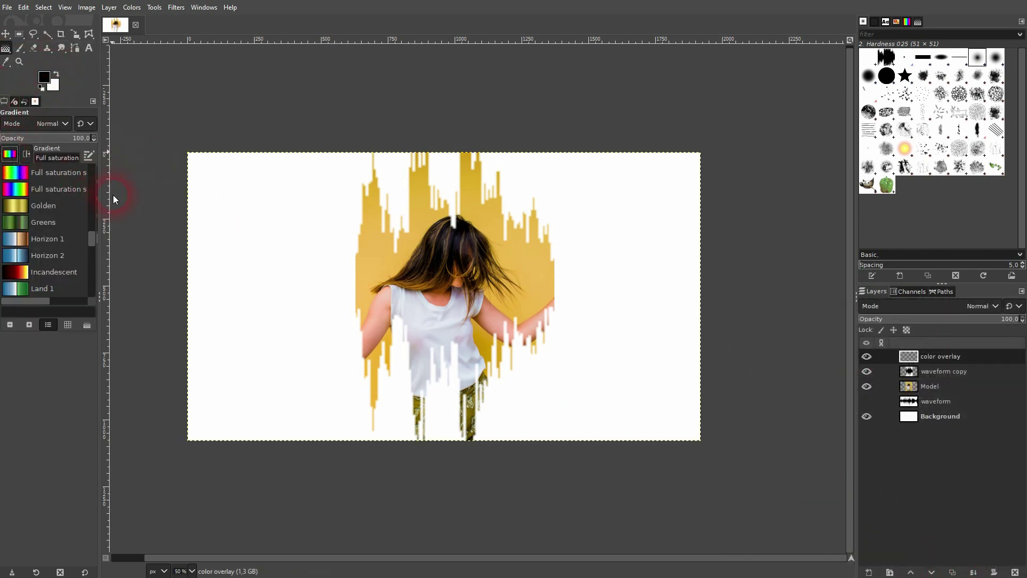
pyautogui.scroll(5, 92, 180)
pyautogui.scroll(-10, 95, 186)
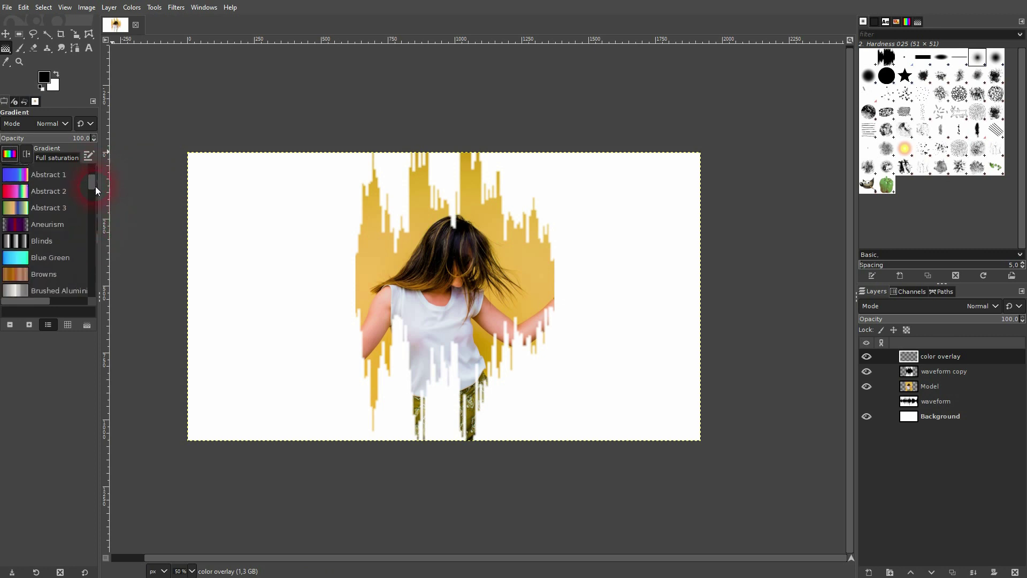
pyautogui.scroll(-5, 97, 219)
pyautogui.scroll(10, 96, 243)
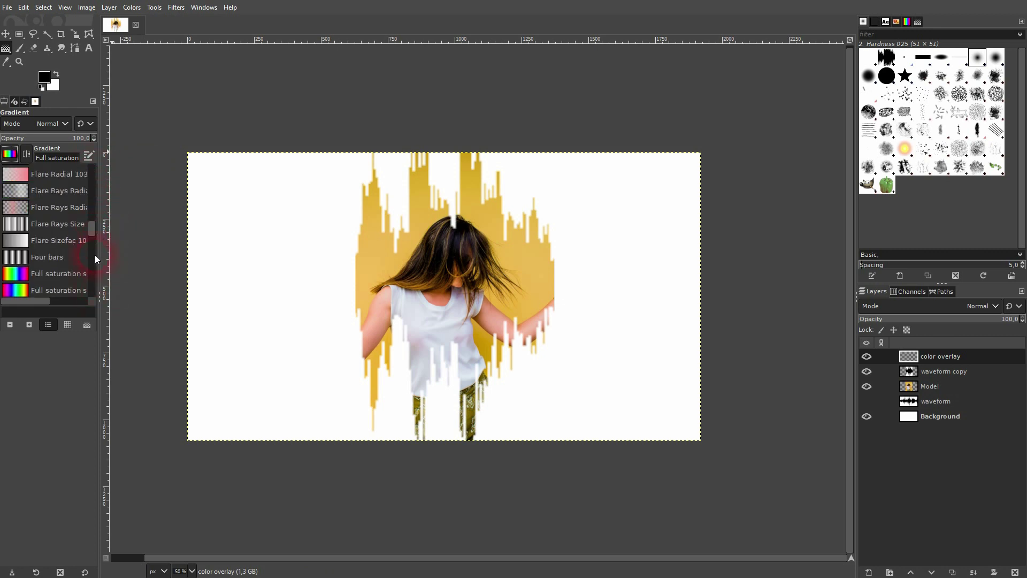
pyautogui.scroll(-2, 93, 227)
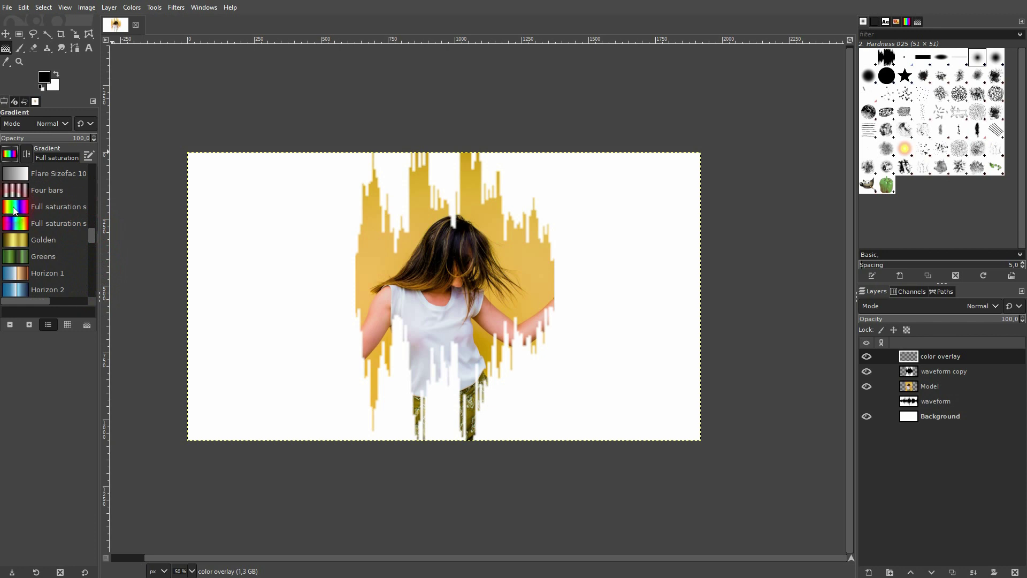
pyautogui.click(10, 155)
pyautogui.click(74, 190)
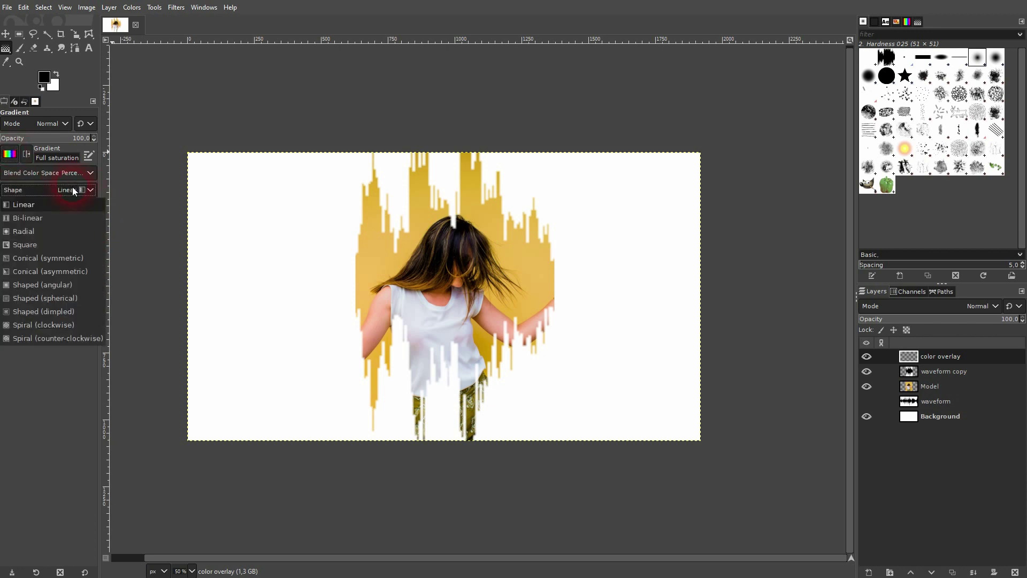
pyautogui.click(46, 210)
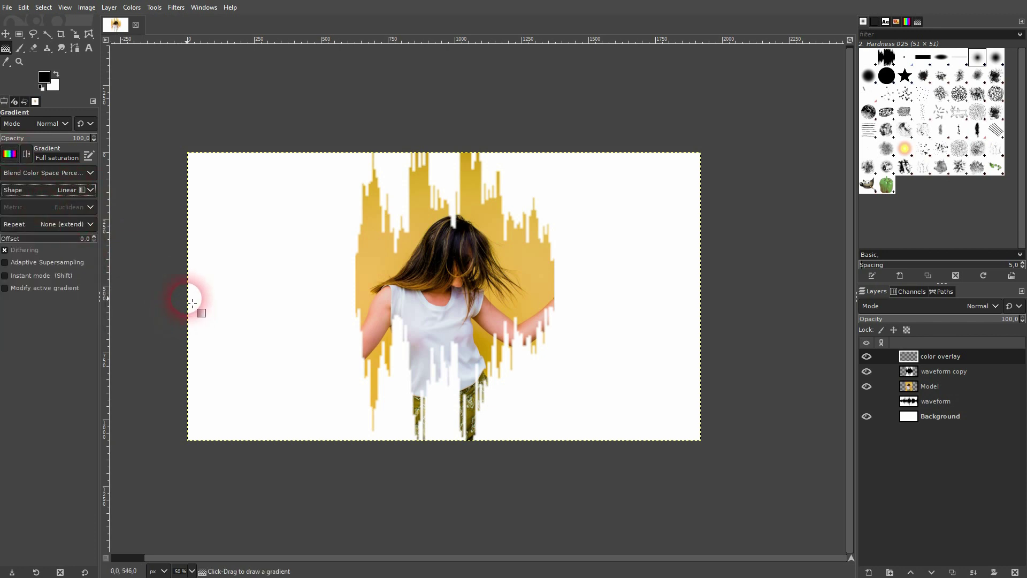
# Draw a horizontal rainbow gradient across the full image width, levelling the start point on the left edge
pyautogui.moveTo(187, 298); pyautogui.dragTo(712, 307)
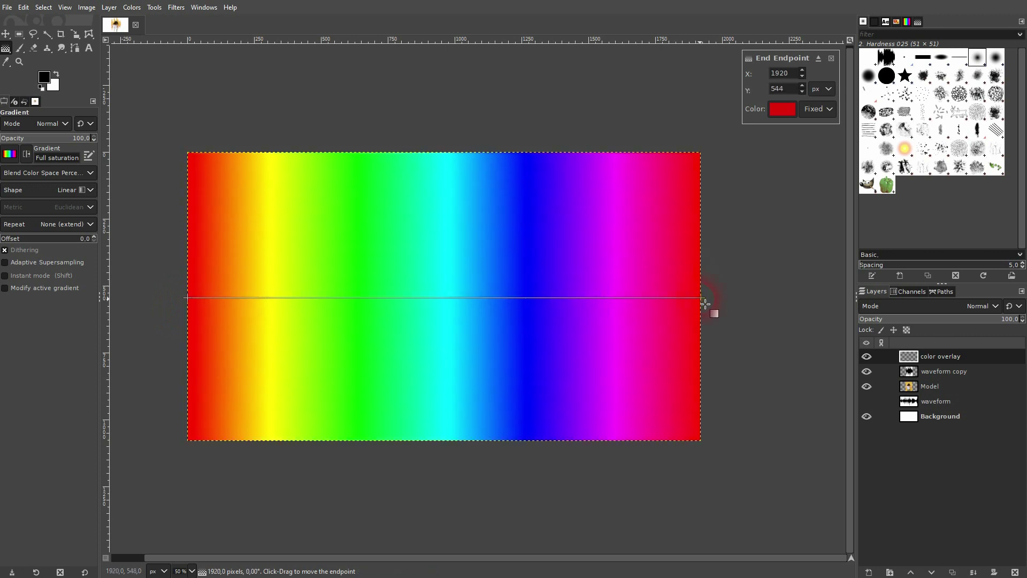
pyautogui.moveTo(191, 299); pyautogui.dragTo(192, 300)
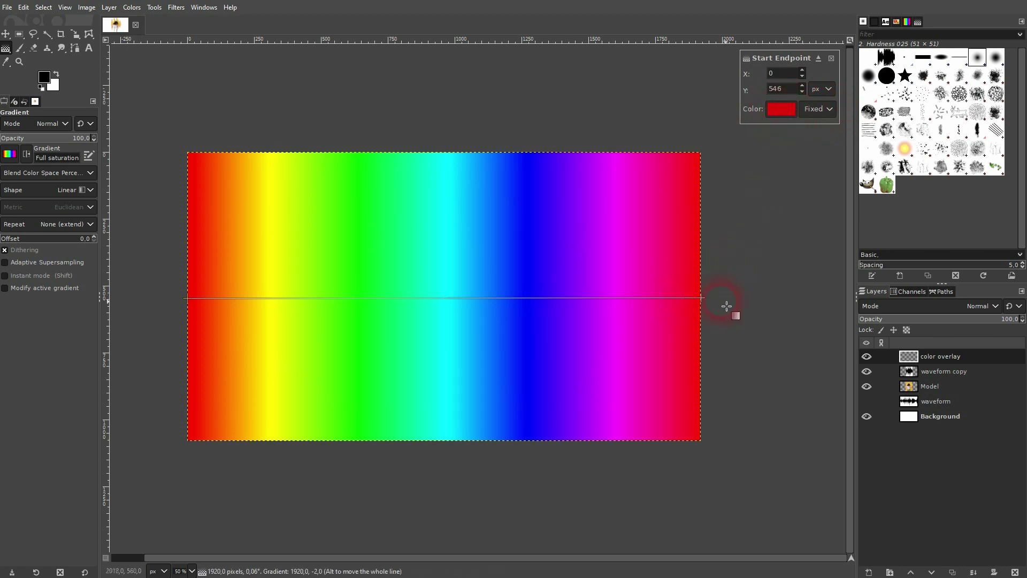
# Switch the overlay layer to HSV Hue mode and pull the gradient's ends in to the cutout's edges
pyautogui.click(980, 306)
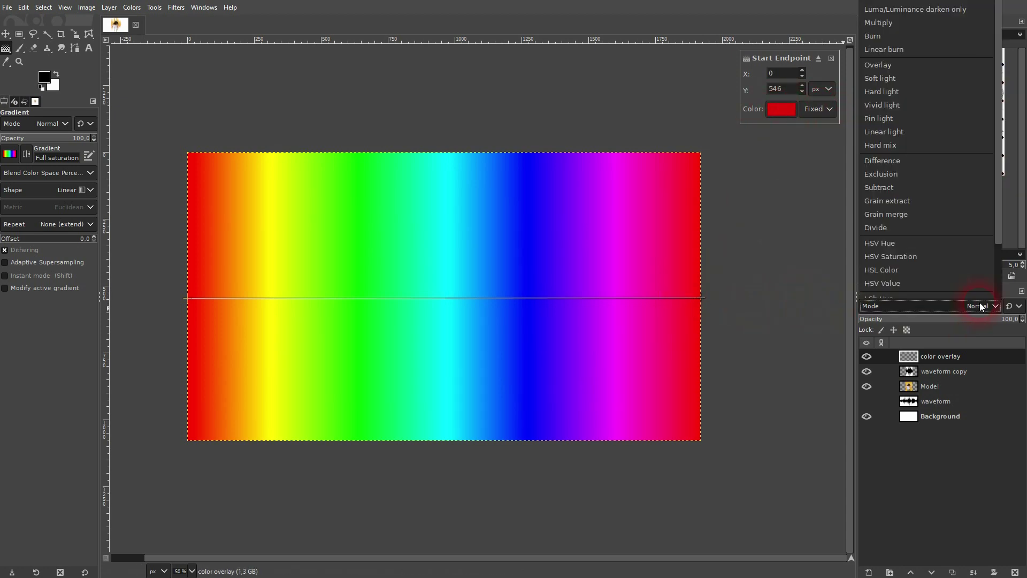
pyautogui.click(908, 244)
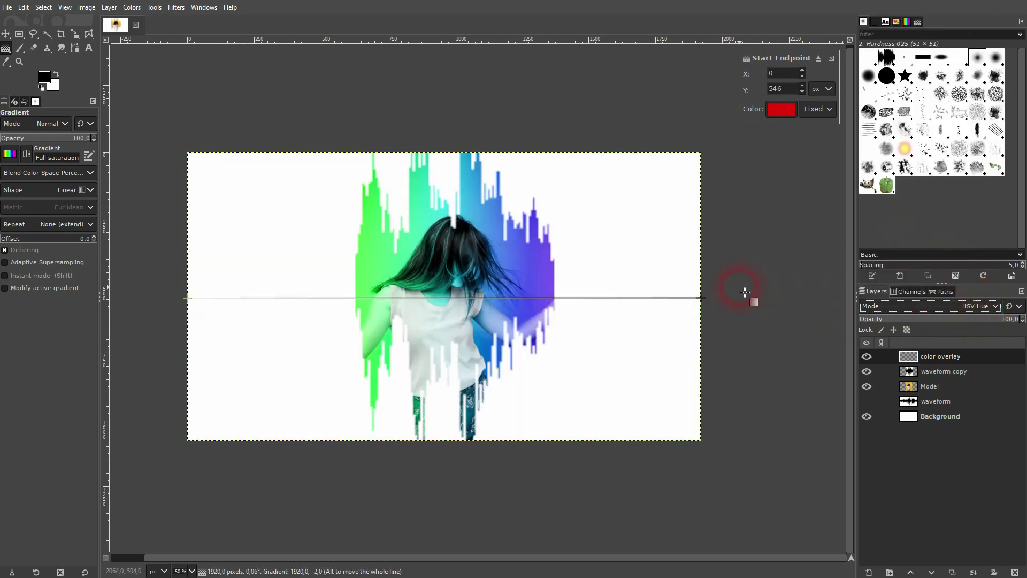
pyautogui.click(700, 298)
pyautogui.moveTo(709, 302); pyautogui.dragTo(561, 298)
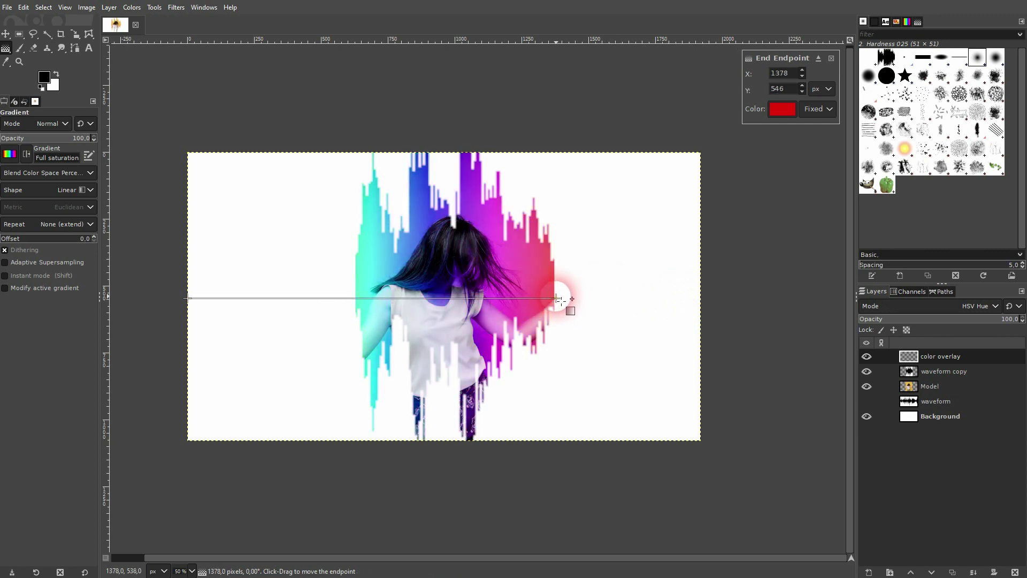
pyautogui.moveTo(195, 300); pyautogui.dragTo(358, 310)
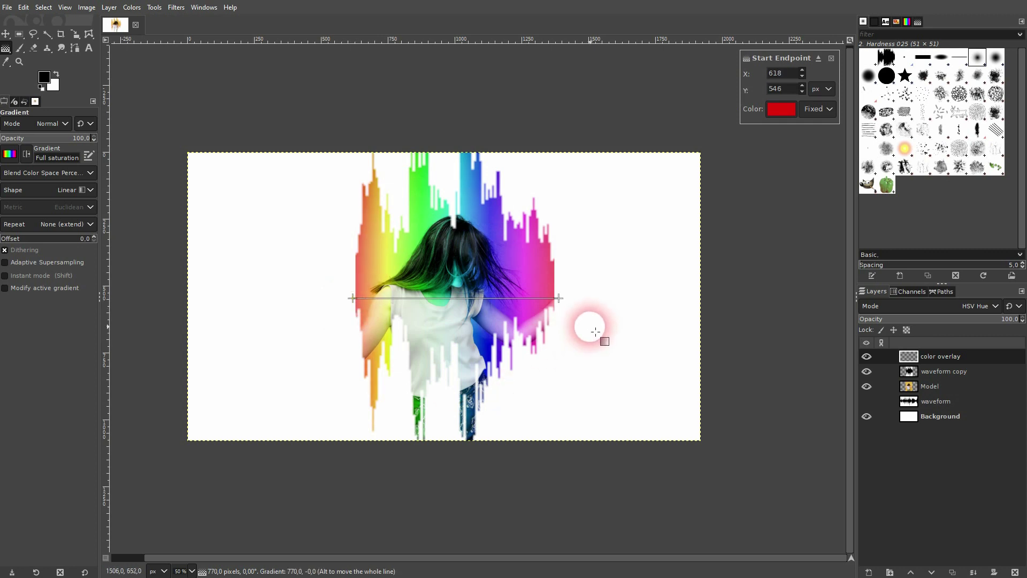
# Commit the gradient and lower the color overlay layer's opacity to about 75
pyautogui.click(5, 34)
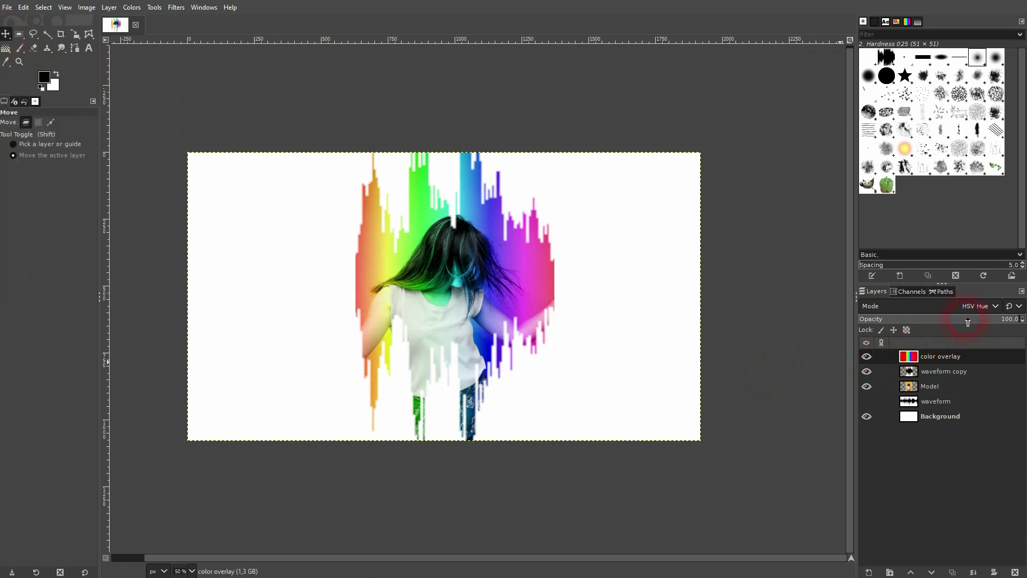
pyautogui.moveTo(962, 320); pyautogui.dragTo(983, 318)
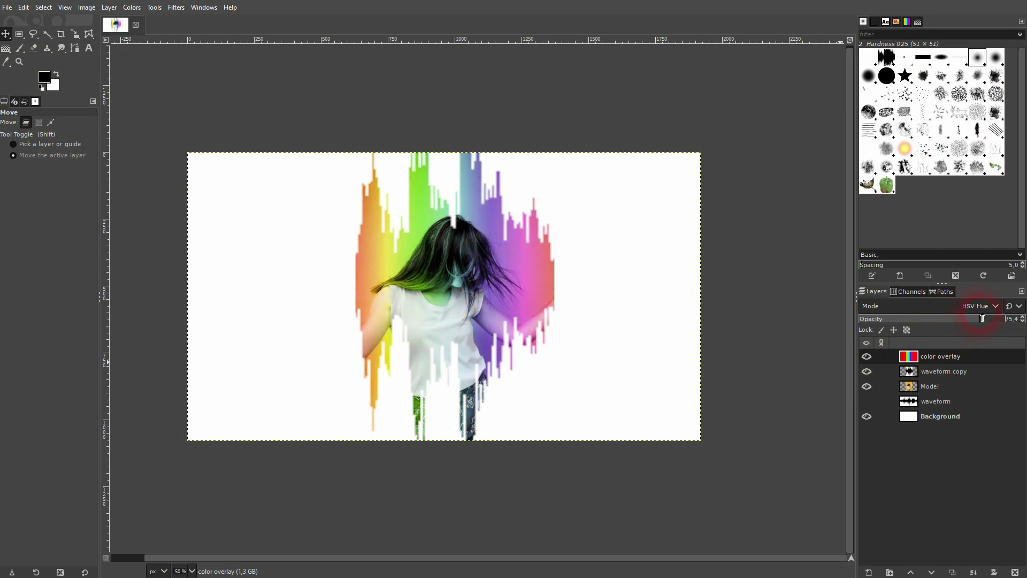